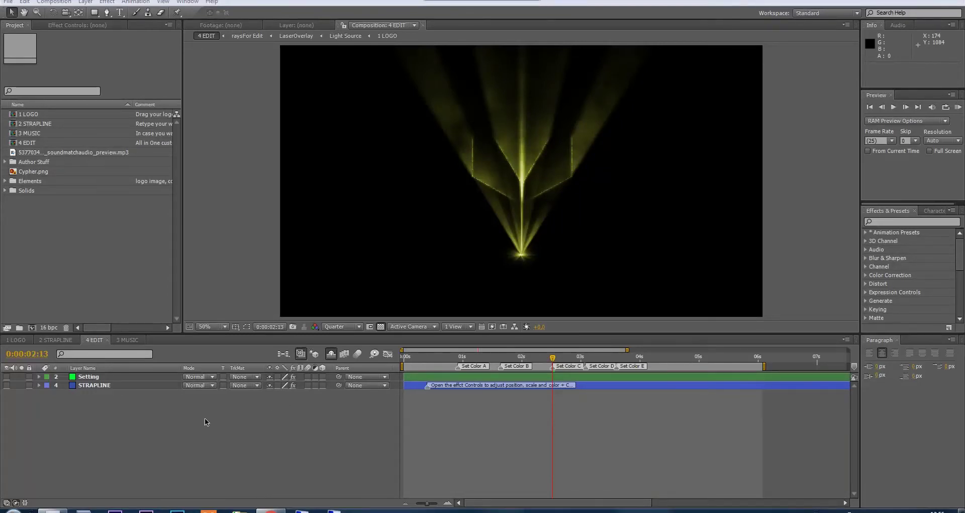
Step: Look over the soundtrack mp3 and Cypher.png in the Project panel
{"action": "left_click", "coordinate": [64, 218]}
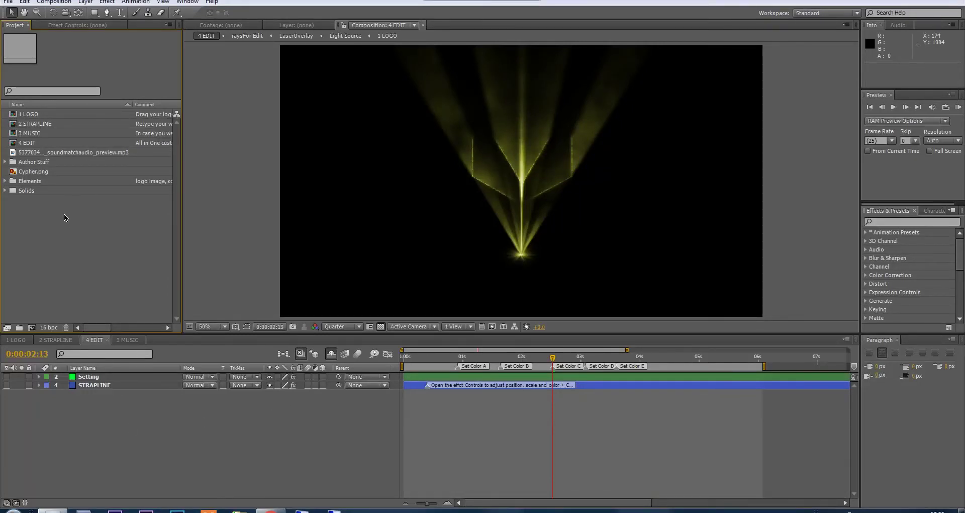
{"action": "left_click", "coordinate": [65, 153]}
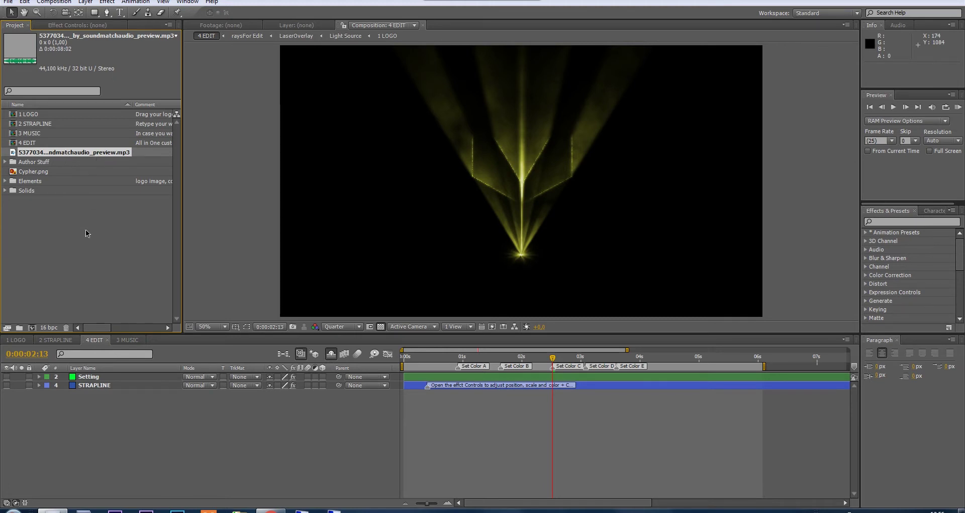
{"action": "left_click", "coordinate": [42, 173]}
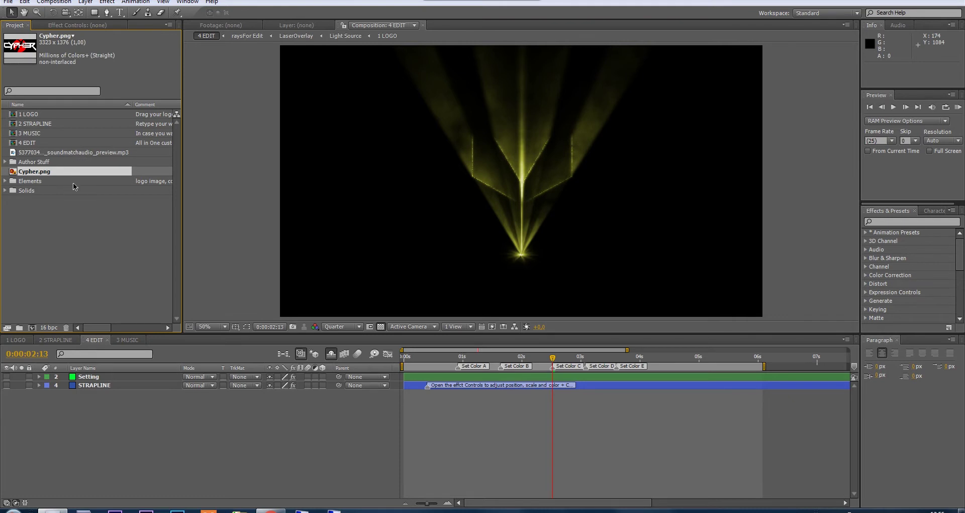
{"action": "left_click", "coordinate": [62, 151]}
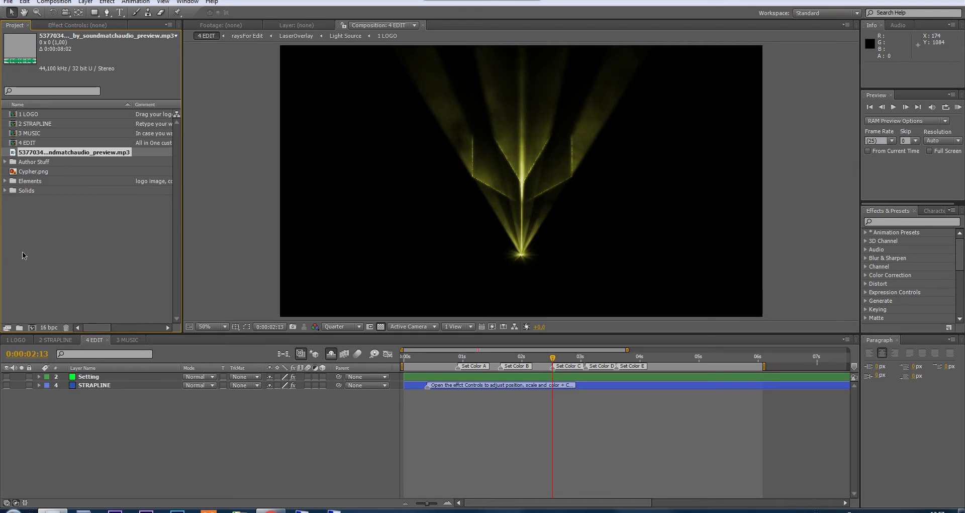
Step: Place Cypher.png in the 1 LOGO composition and scale it to 53%
{"action": "left_click", "coordinate": [24, 338]}
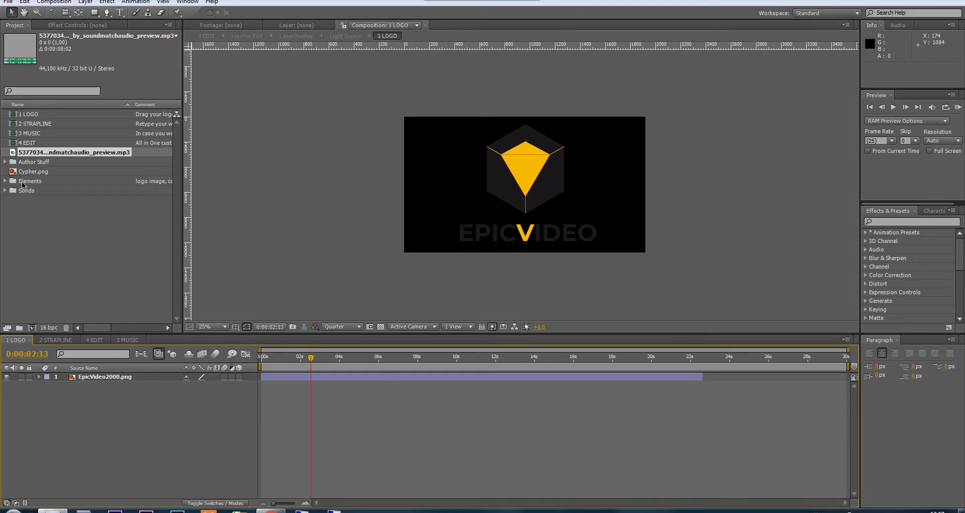
{"action": "left_click_drag", "start_coordinate": [28, 171], "coordinate": [7, 381]}
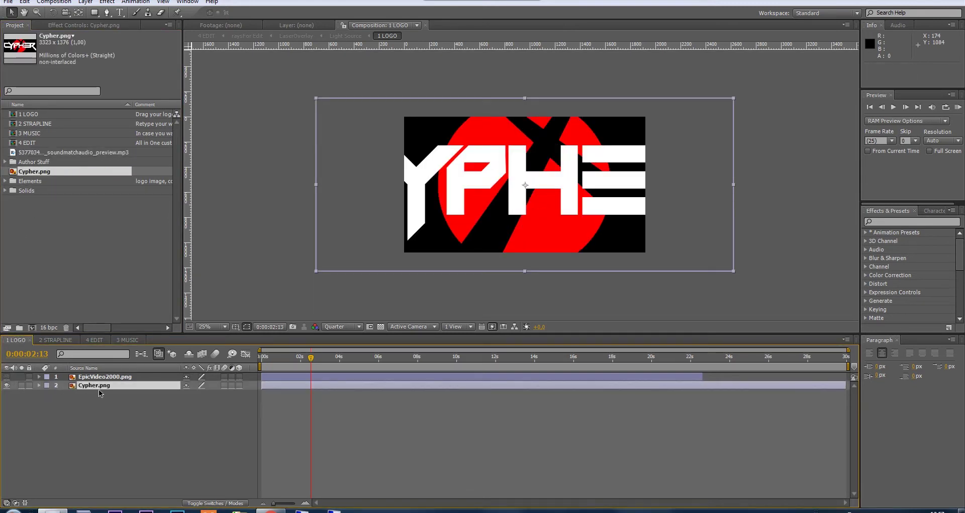
{"action": "key", "text": "s"}
{"action": "left_click_drag", "start_coordinate": [199, 395], "coordinate": [181, 400]}
{"action": "key", "text": "Return"}
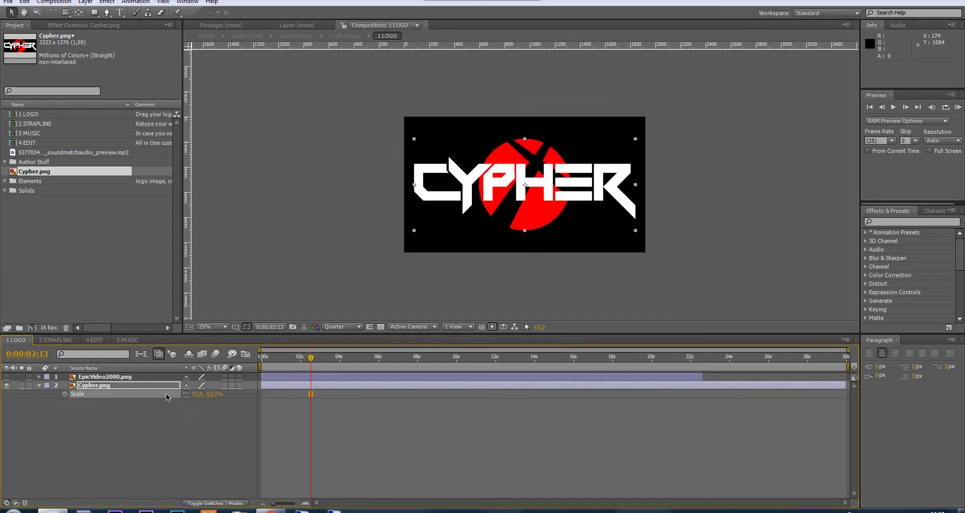
{"action": "left_click", "coordinate": [55, 340]}
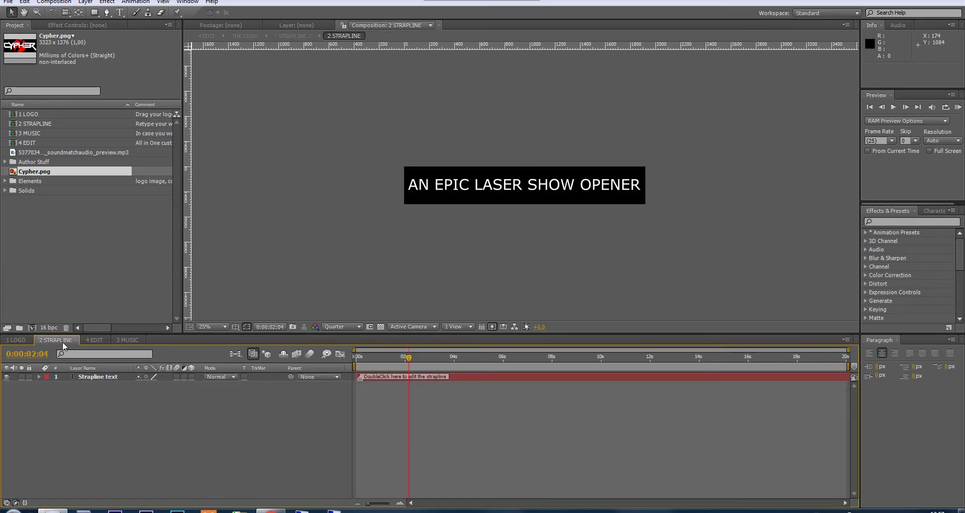
Step: Briefly enter and exit the strapline text, then drop the soundtrack mp3 into 3 MUSIC
{"action": "double_click", "coordinate": [97, 377]}
{"action": "left_click", "coordinate": [98, 378]}
{"action": "key", "text": "space"}
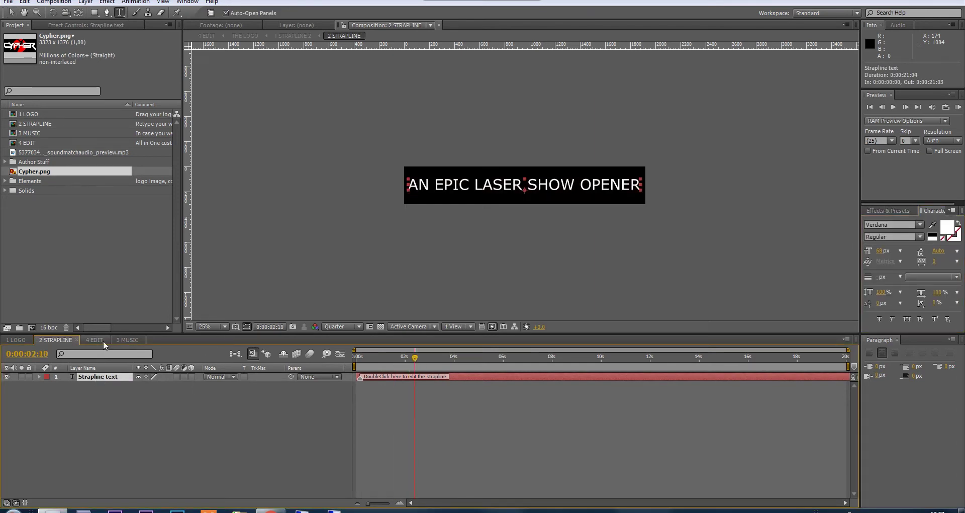
{"action": "left_click", "coordinate": [126, 339]}
{"action": "left_click_drag", "start_coordinate": [49, 154], "coordinate": [127, 384]}
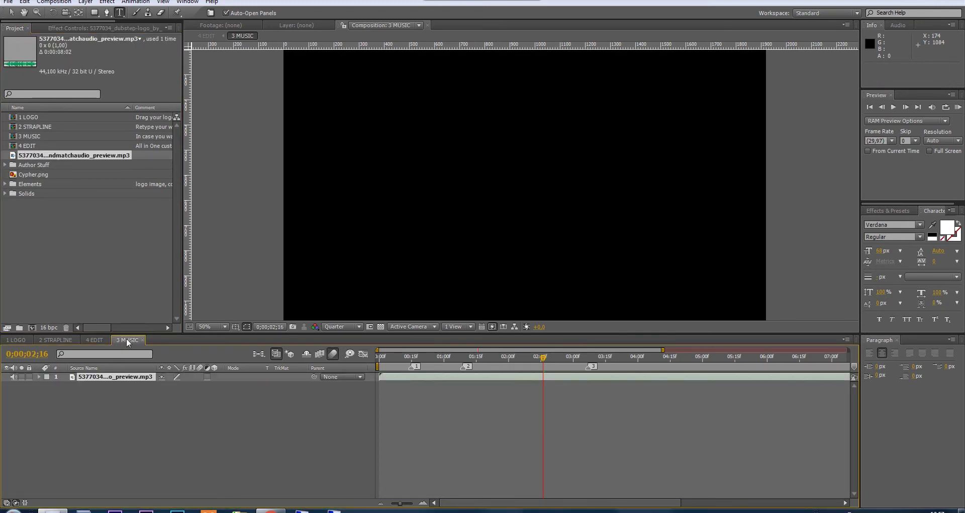
Step: Set the Setting layer's Edges Threshold to 101 using EdgesPreview, then switch EdgesPreview off
{"action": "left_click", "coordinate": [129, 340]}
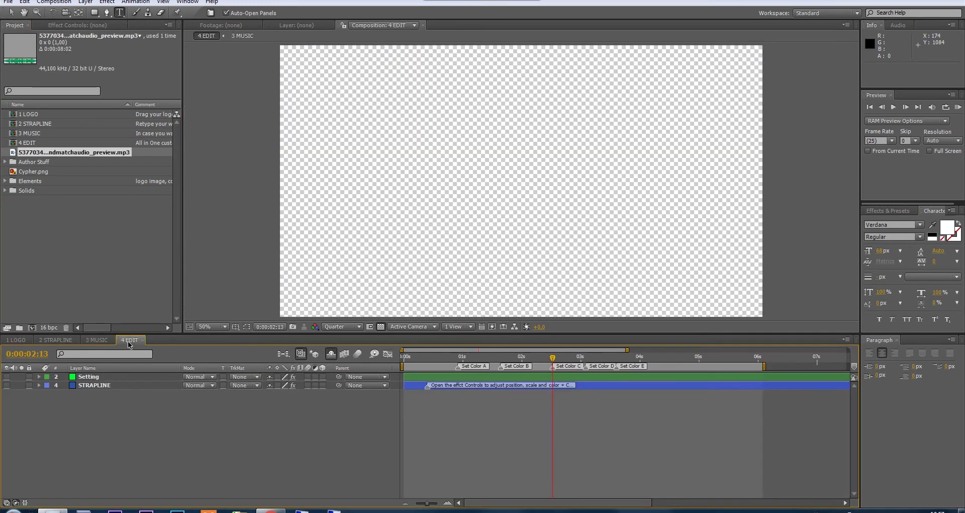
{"action": "left_click", "coordinate": [97, 378]}
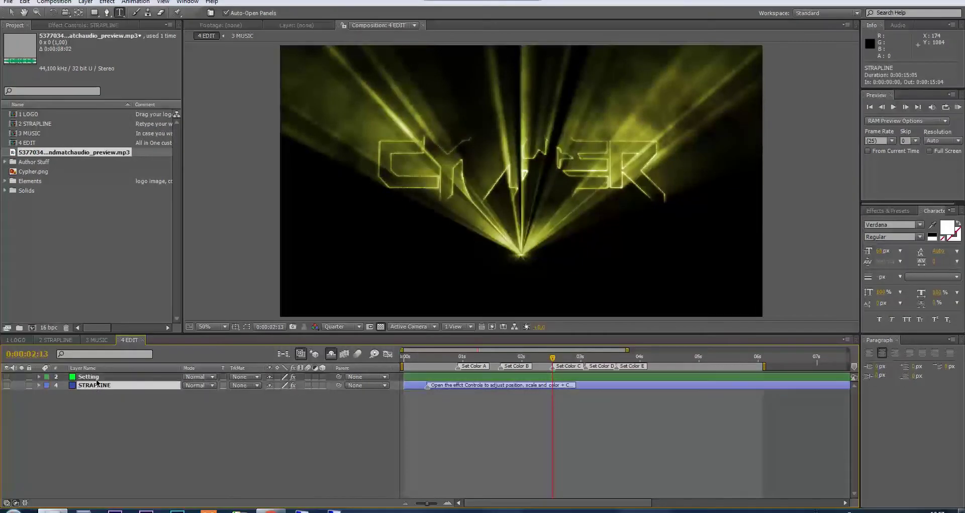
{"action": "left_click", "coordinate": [95, 25]}
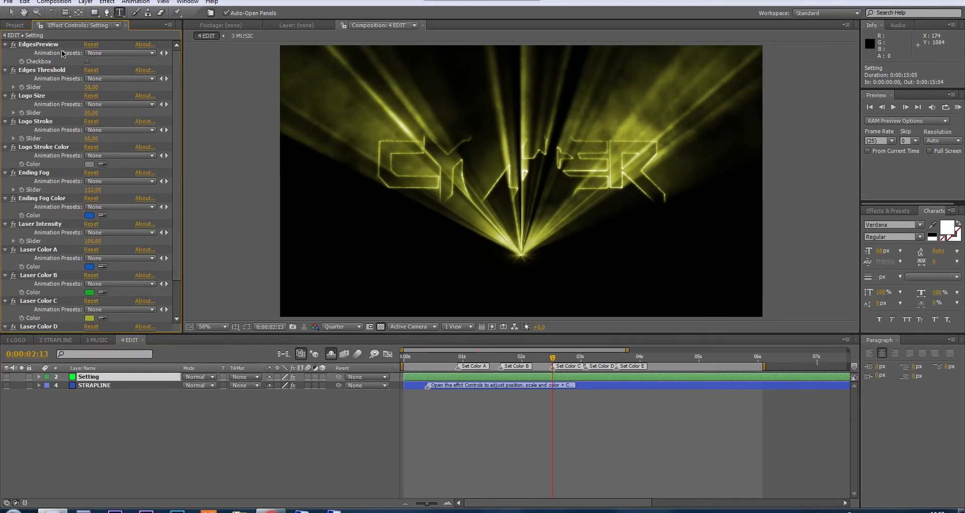
{"action": "left_click", "coordinate": [87, 62]}
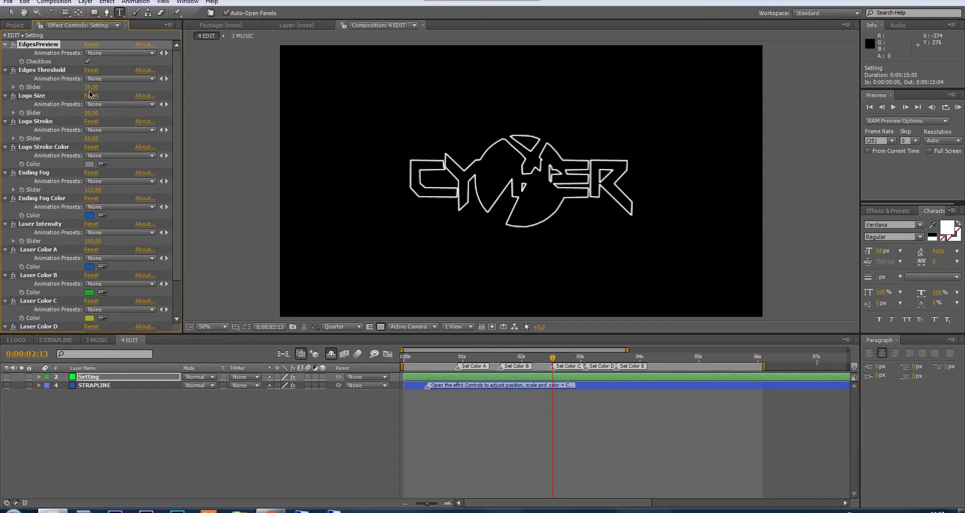
{"action": "left_click_drag", "start_coordinate": [91, 87], "coordinate": [115, 90]}
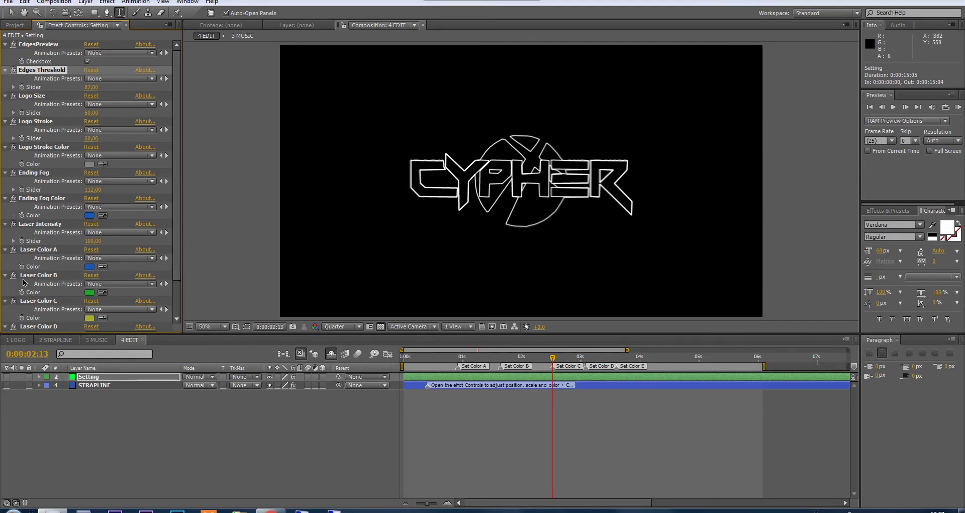
{"action": "left_click", "coordinate": [20, 341]}
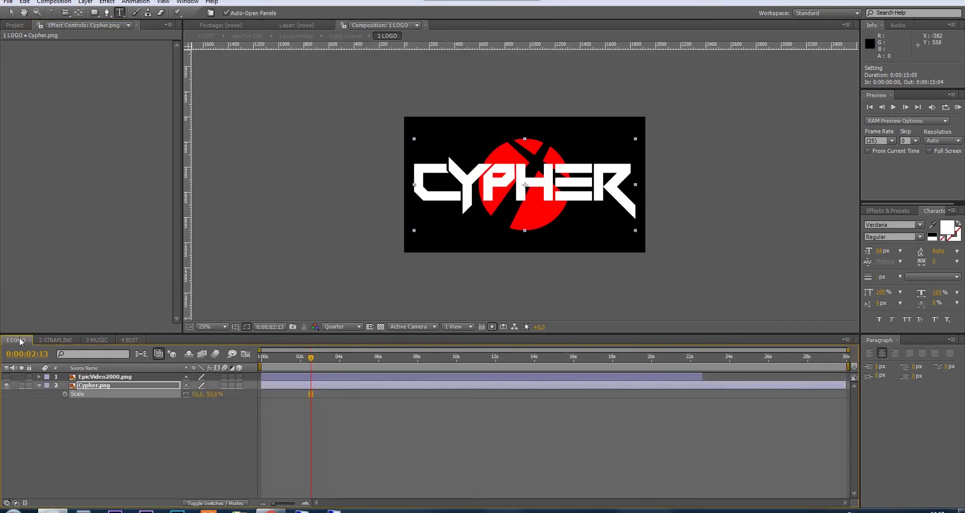
{"action": "left_click", "coordinate": [128, 340]}
{"action": "left_click", "coordinate": [87, 62]}
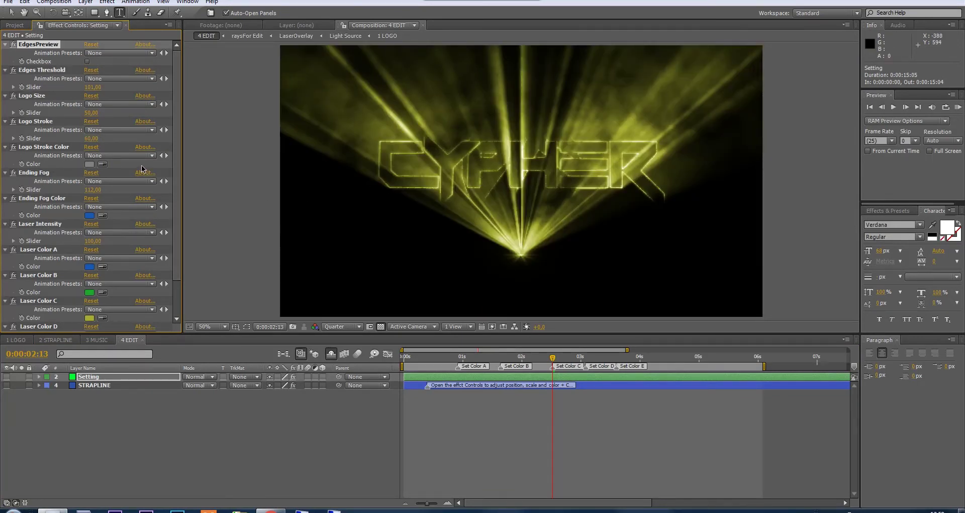
Step: Near 0:00:05:11, change the Setting layer's Logo Size from 50 to 40
{"action": "left_click", "coordinate": [42, 96]}
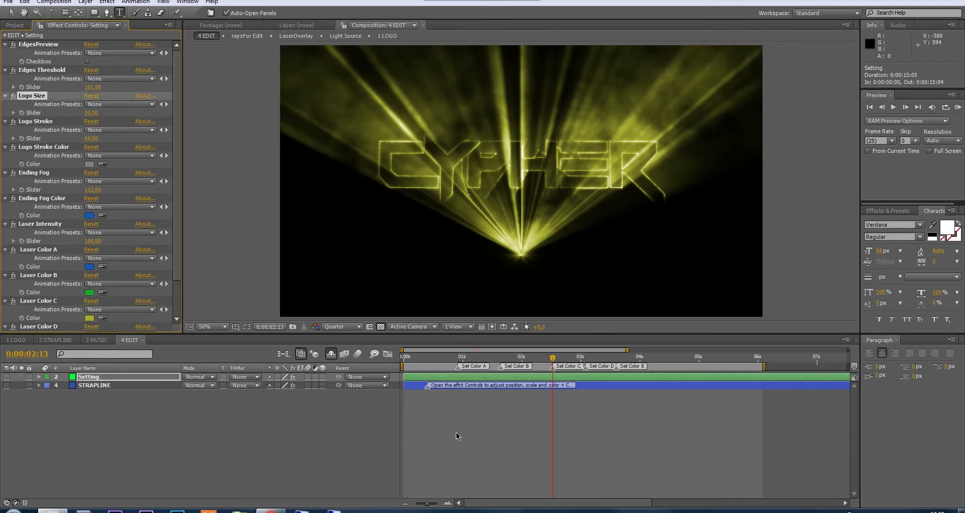
{"action": "left_click", "coordinate": [729, 357]}
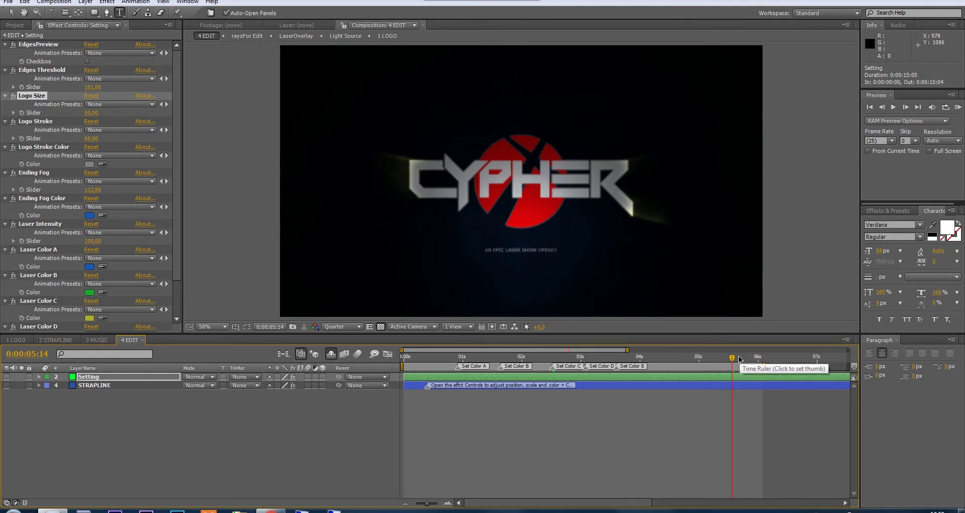
{"action": "key", "text": "Page_Up"}
{"action": "key", "text": "Page_Up"}
{"action": "key", "text": "Page_Up"}
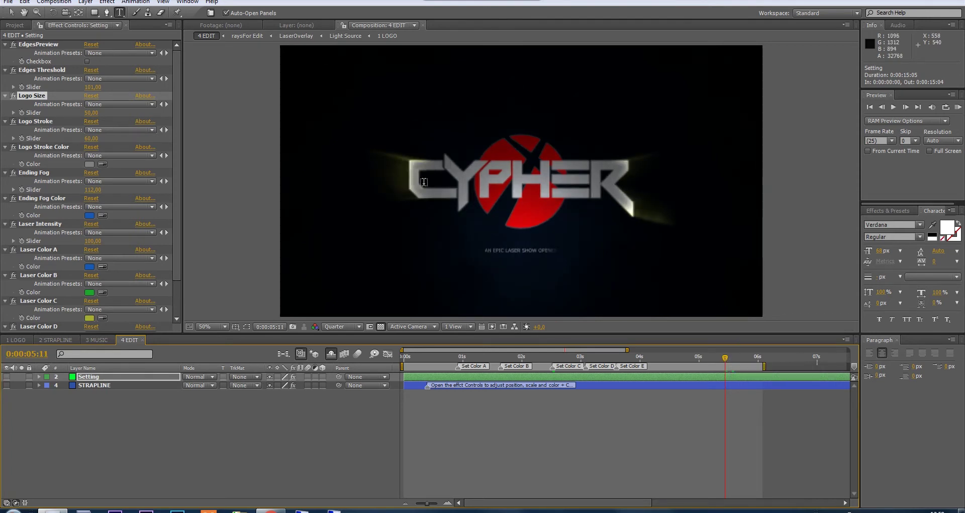
{"action": "left_click", "coordinate": [89, 113]}
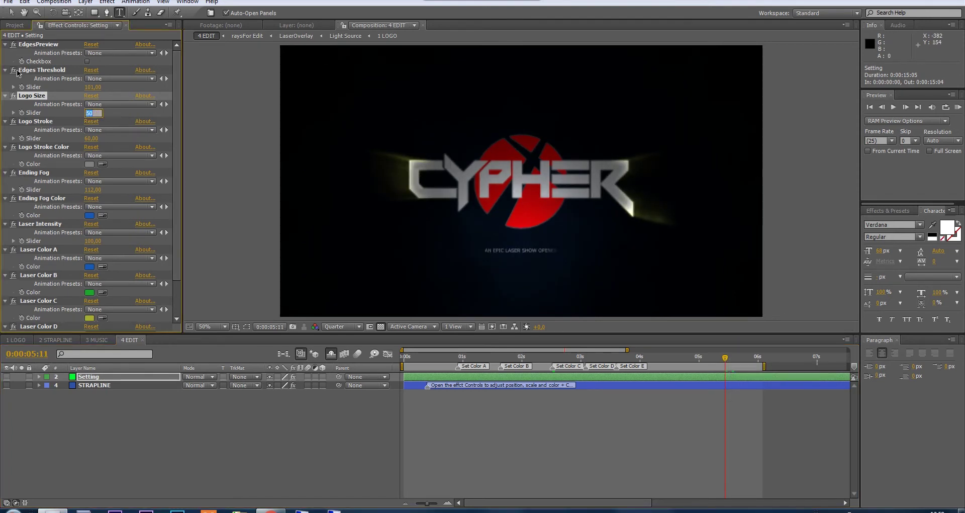
{"action": "type", "text": "400"}
{"action": "key", "text": "Return"}
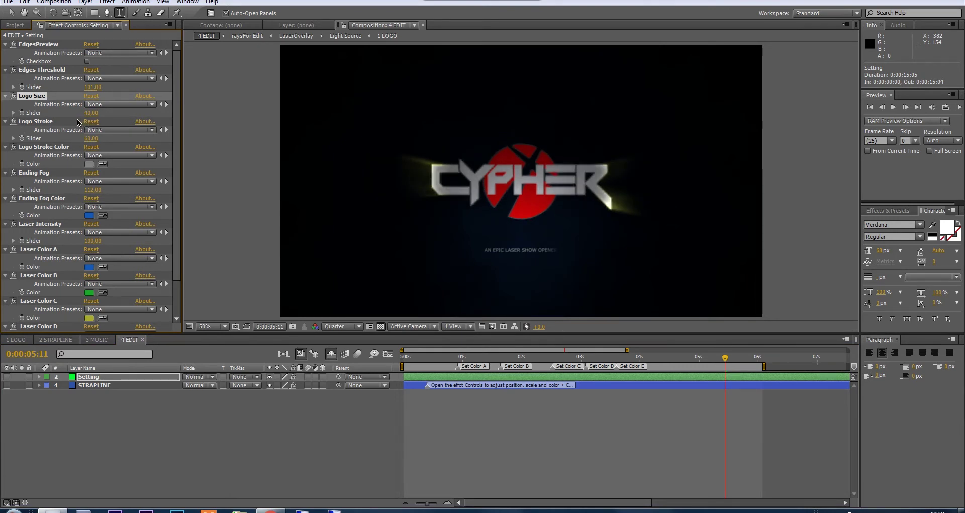
{"action": "left_click", "coordinate": [43, 121]}
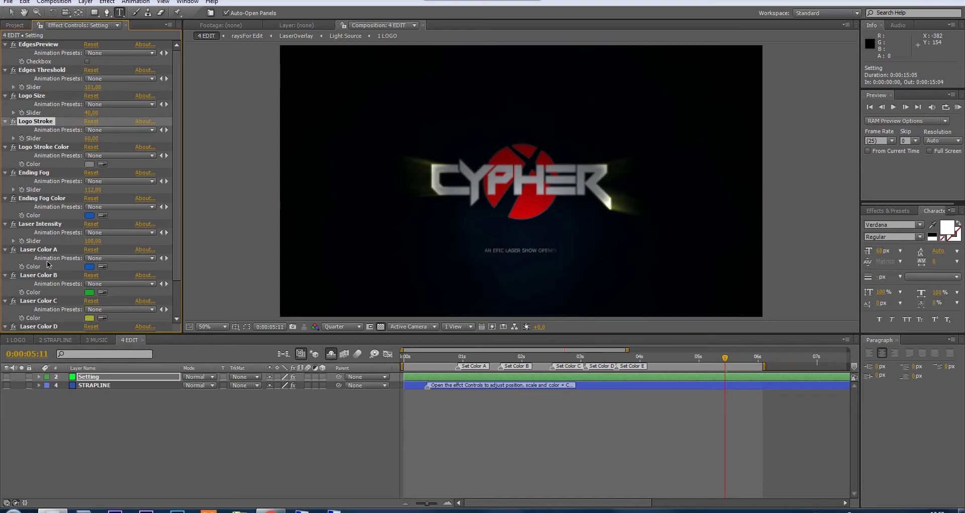
{"action": "left_click", "coordinate": [16, 340]}
Step: Hide the Cypher.png layer in 1 LOGO and set the 4 EDIT preview to Half resolution
{"action": "left_click", "coordinate": [6, 385]}
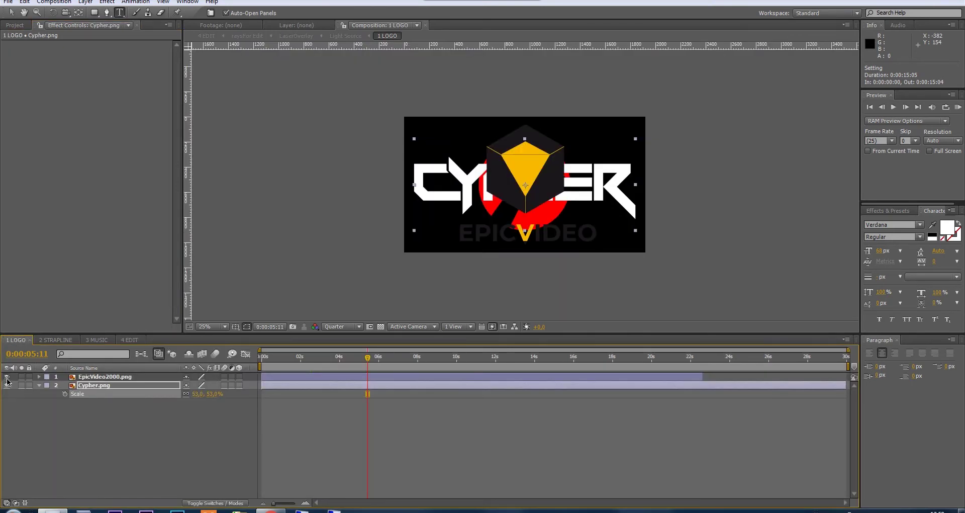
{"action": "left_click", "coordinate": [130, 340]}
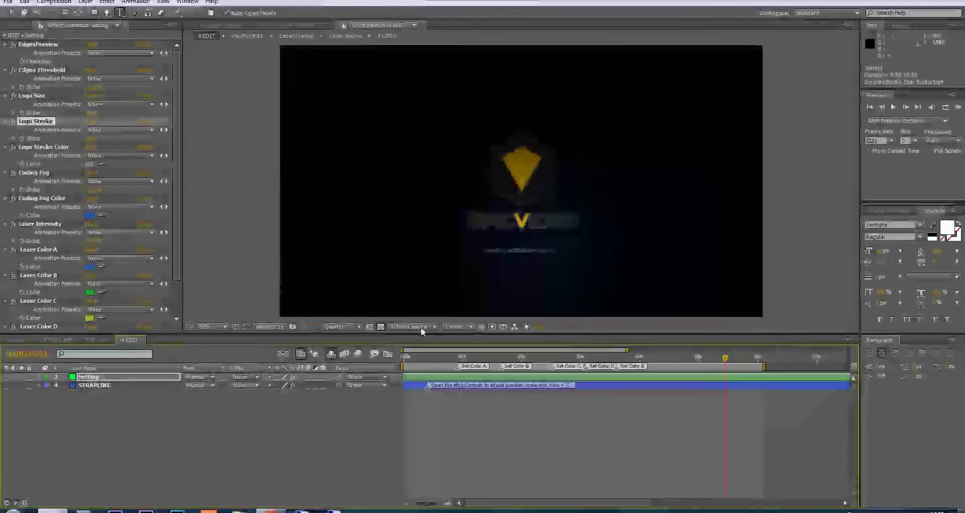
{"action": "left_click", "coordinate": [350, 326]}
{"action": "left_click", "coordinate": [350, 364]}
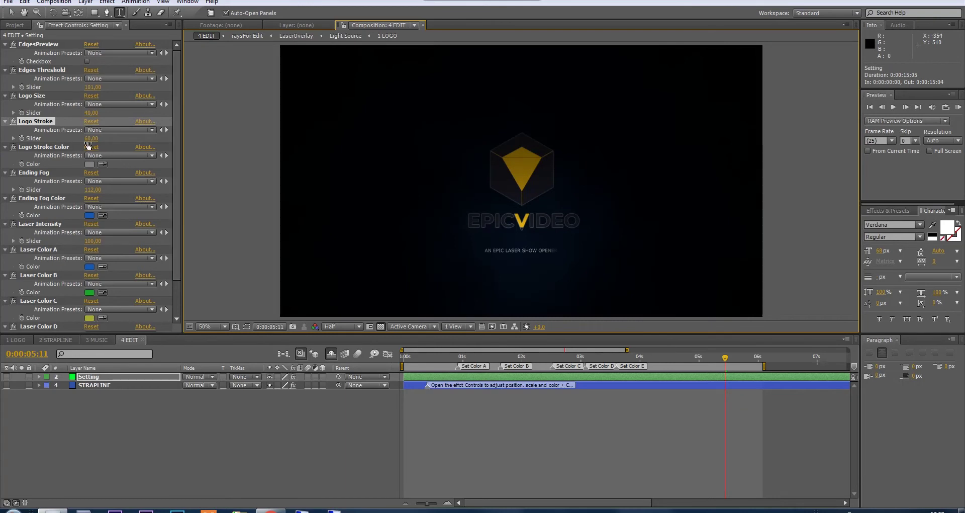
Step: Raise Logo Stroke to 103 and make the Cypher.png layer visible again
{"action": "left_click_drag", "start_coordinate": [91, 139], "coordinate": [98, 140]}
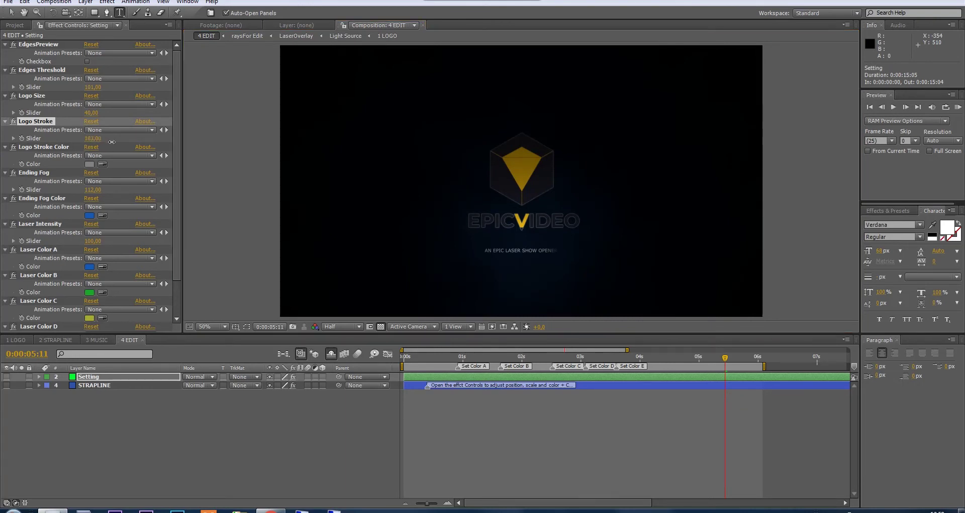
{"action": "left_click", "coordinate": [87, 170]}
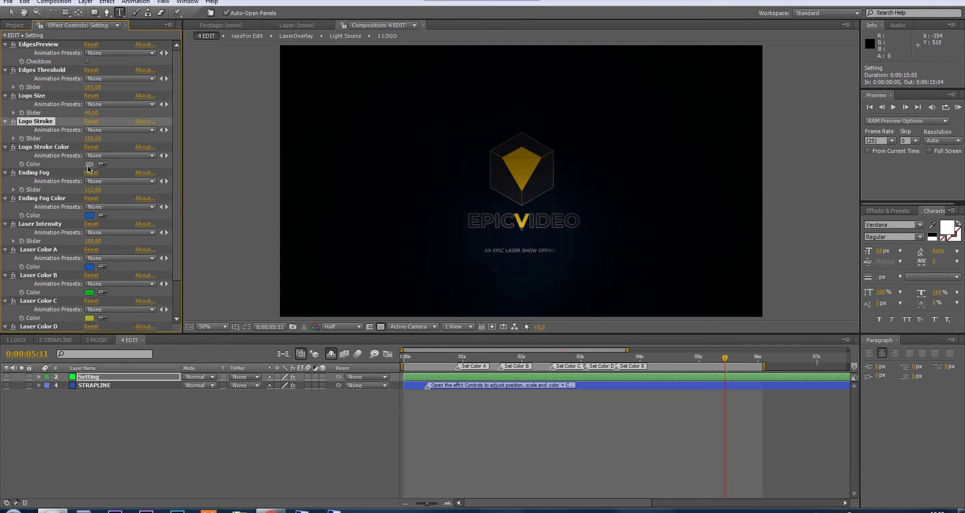
{"action": "left_click", "coordinate": [23, 341]}
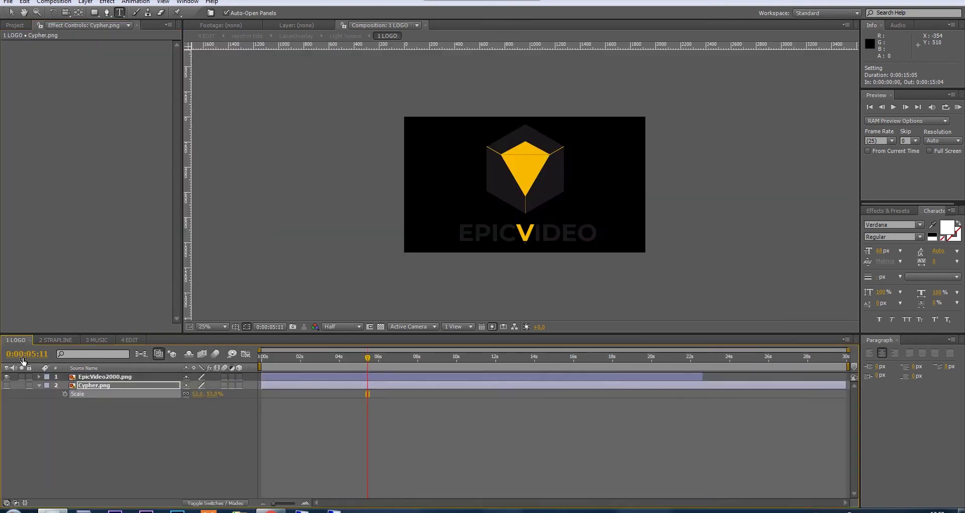
{"action": "left_click", "coordinate": [7, 385]}
{"action": "left_click", "coordinate": [127, 339]}
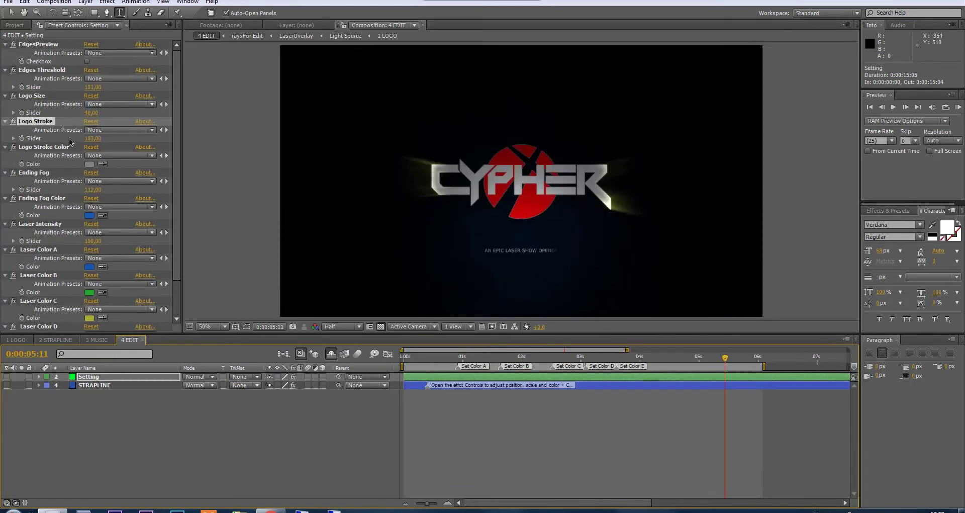
Step: Set Logo Stroke to 0 and increase the Ending Fog amount
{"action": "left_click", "coordinate": [93, 138]}
{"action": "type", "text": "0"}
{"action": "key", "text": "Return"}
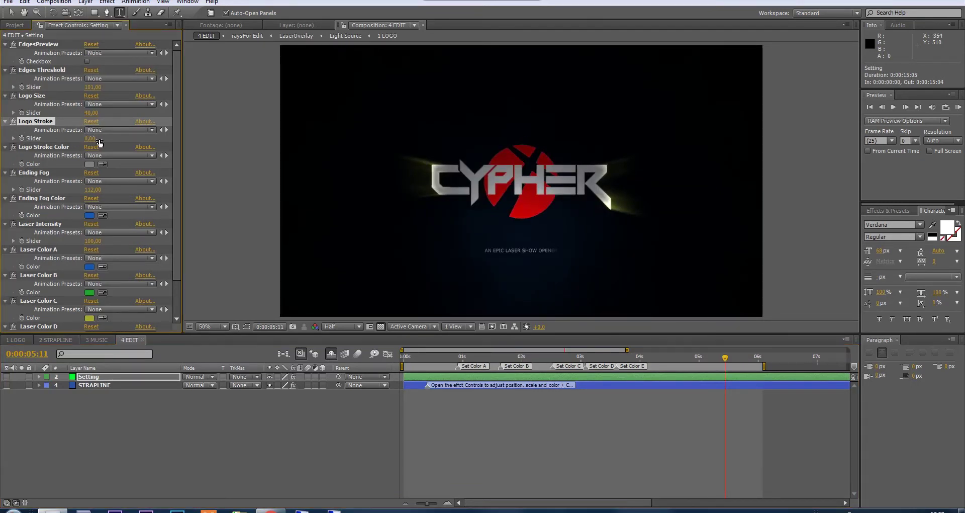
{"action": "left_click", "coordinate": [38, 175]}
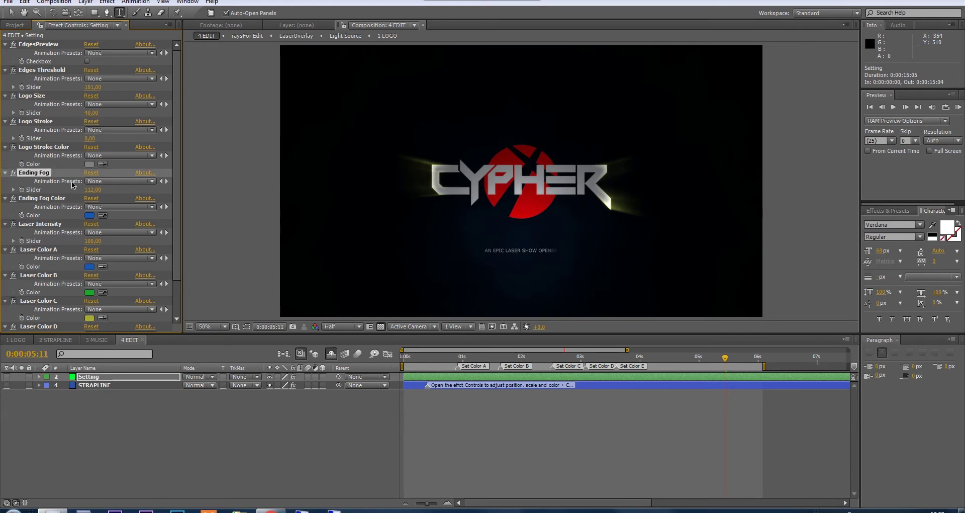
{"action": "left_click_drag", "start_coordinate": [92, 190], "coordinate": [112, 190]}
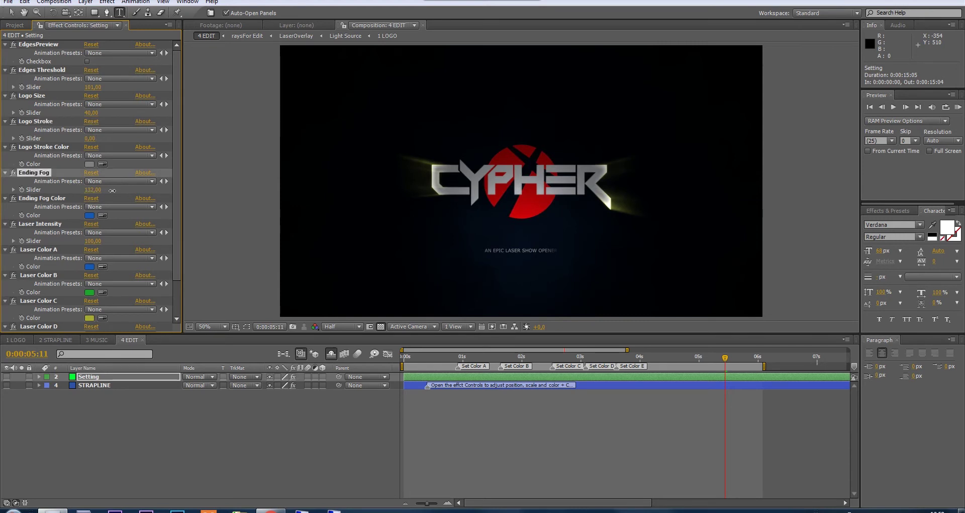
Step: Tint the Ending Fog Color pink-purple (F195FC) and push the fog amount higher
{"action": "left_click", "coordinate": [90, 215]}
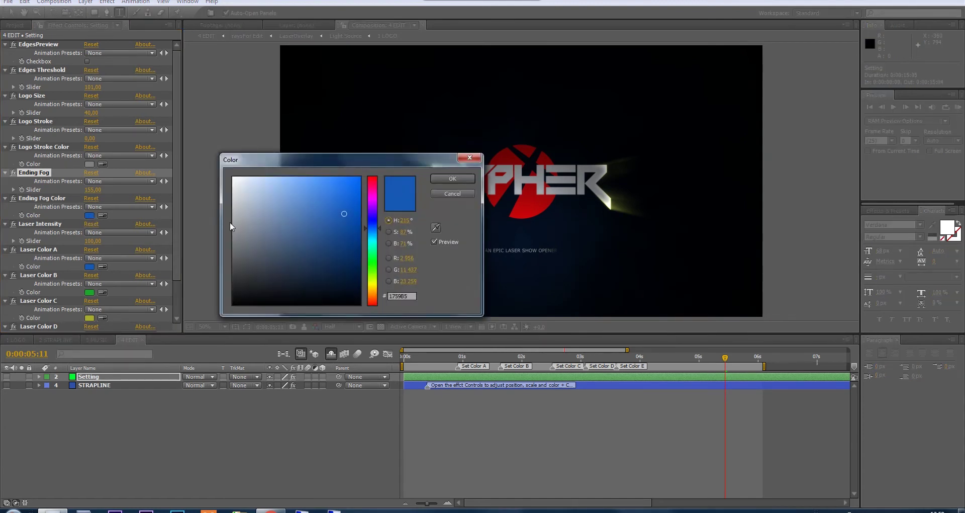
{"action": "left_click", "coordinate": [338, 248]}
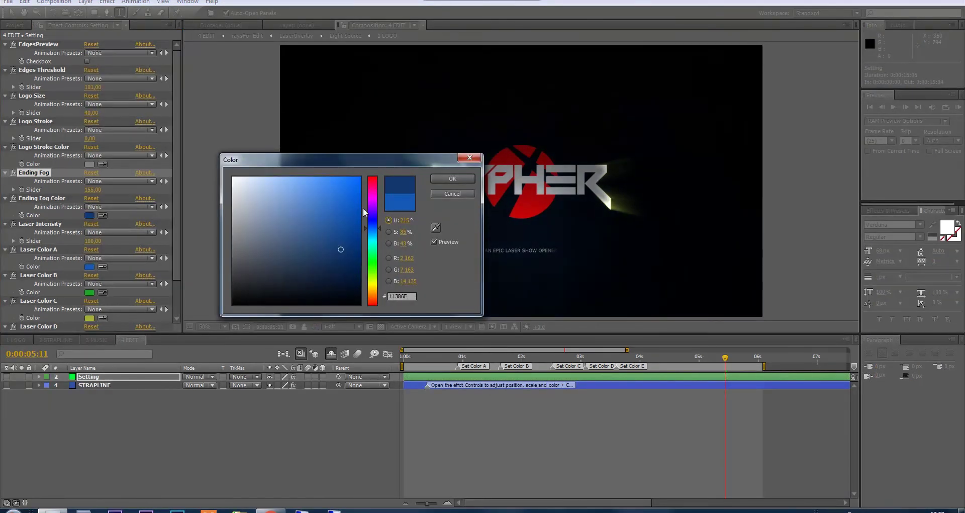
{"action": "left_click", "coordinate": [453, 179]}
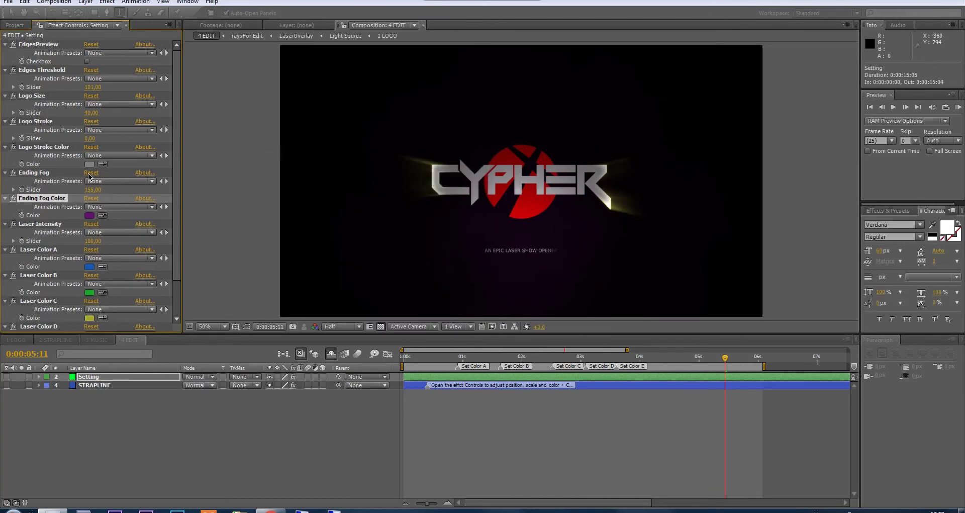
{"action": "left_click_drag", "start_coordinate": [93, 189], "coordinate": [127, 194]}
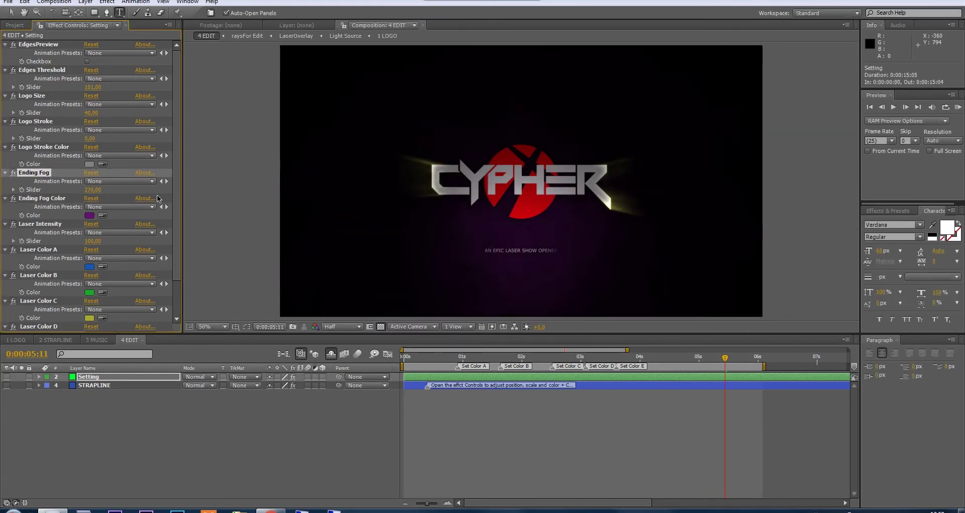
{"action": "left_click", "coordinate": [90, 215]}
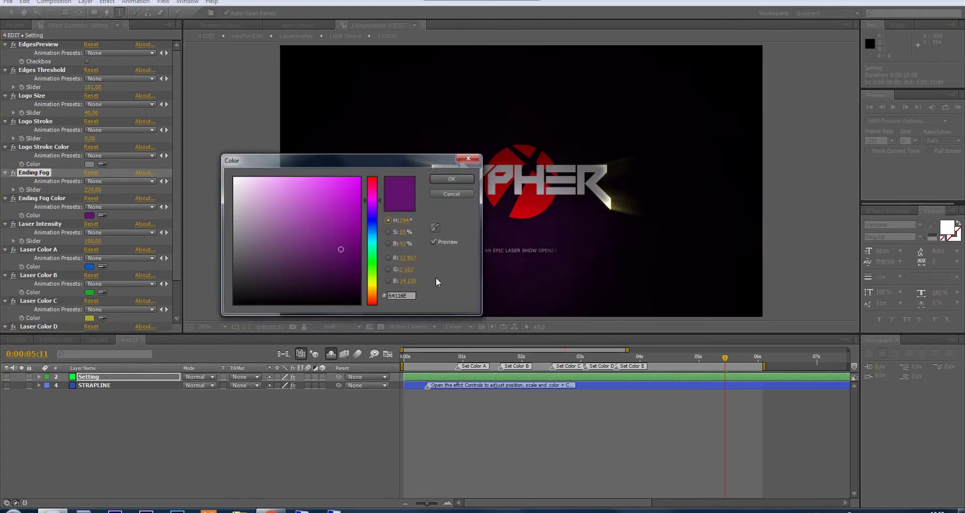
{"action": "left_click_drag", "start_coordinate": [311, 214], "coordinate": [284, 177]}
{"action": "left_click", "coordinate": [453, 178]}
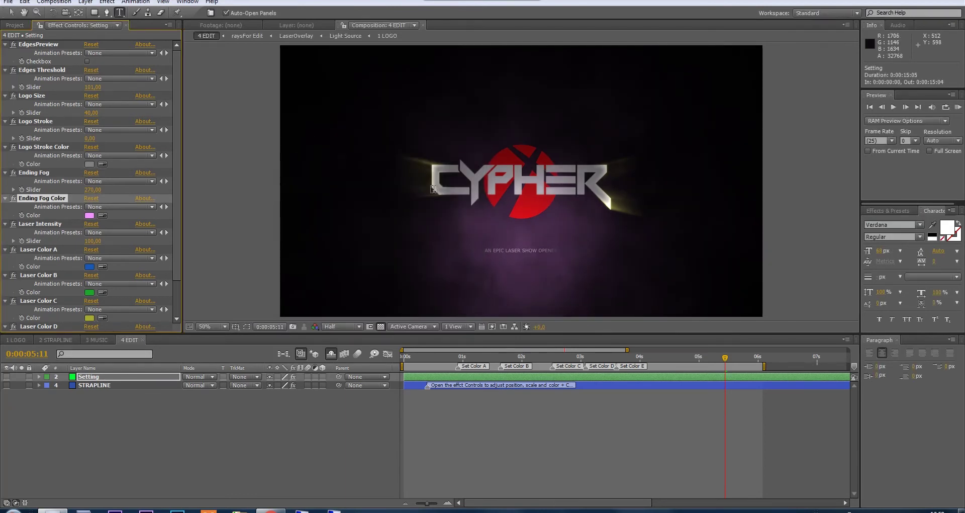
{"action": "left_click", "coordinate": [41, 225]}
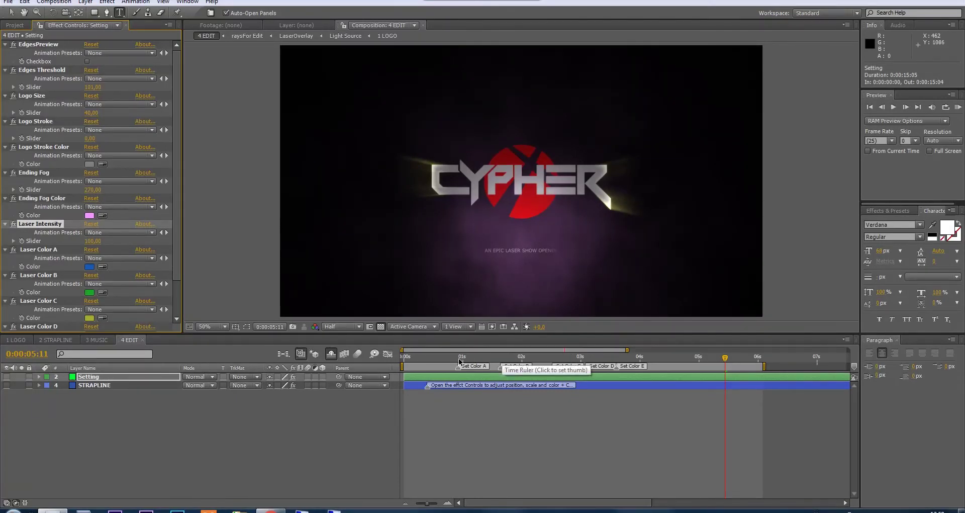
Step: Preview the opener, then park at 0:00:01:17 where green Laser Color B beams appear
{"action": "key", "text": "KP_0"}
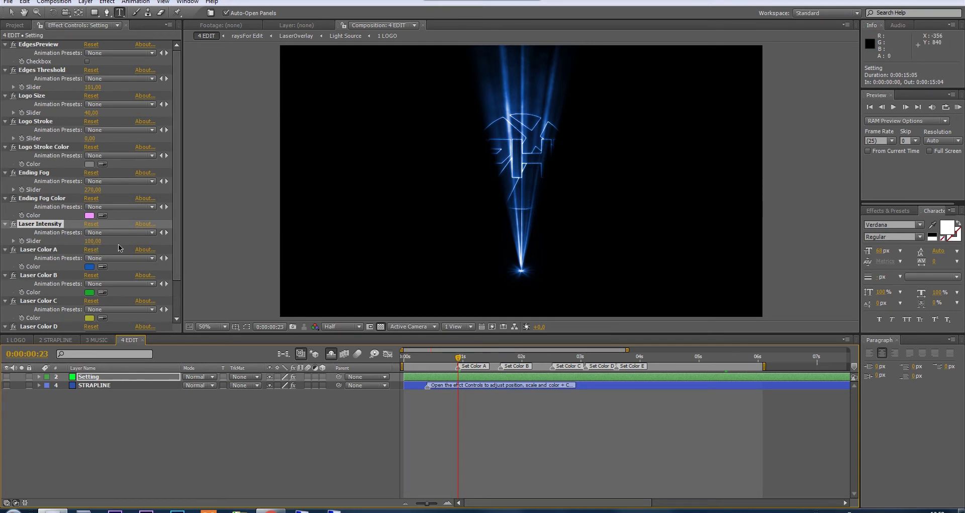
{"action": "scroll", "coordinate": [75, 240], "scroll_direction": "down", "scroll_amount": 2}
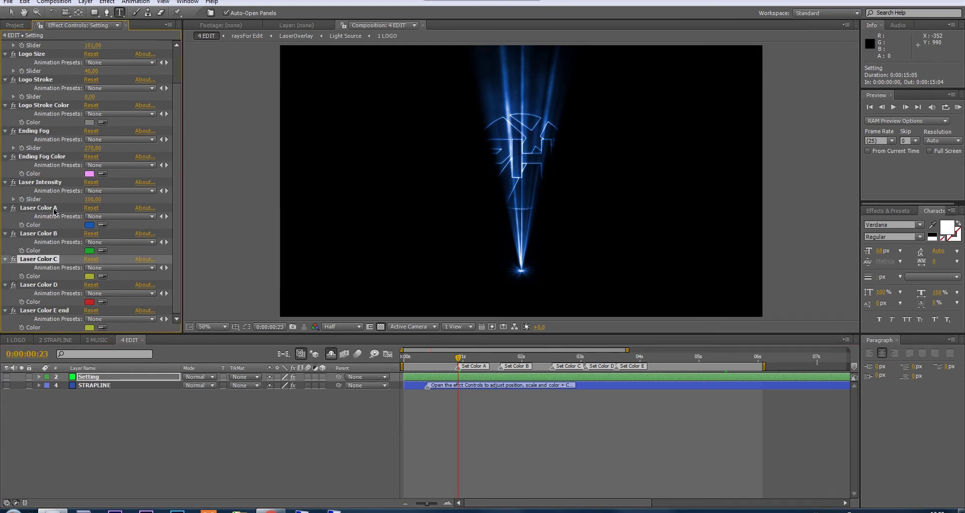
{"action": "left_click", "coordinate": [54, 208]}
{"action": "left_click", "coordinate": [54, 235]}
{"action": "left_click", "coordinate": [54, 261]}
{"action": "left_click", "coordinate": [53, 286]}
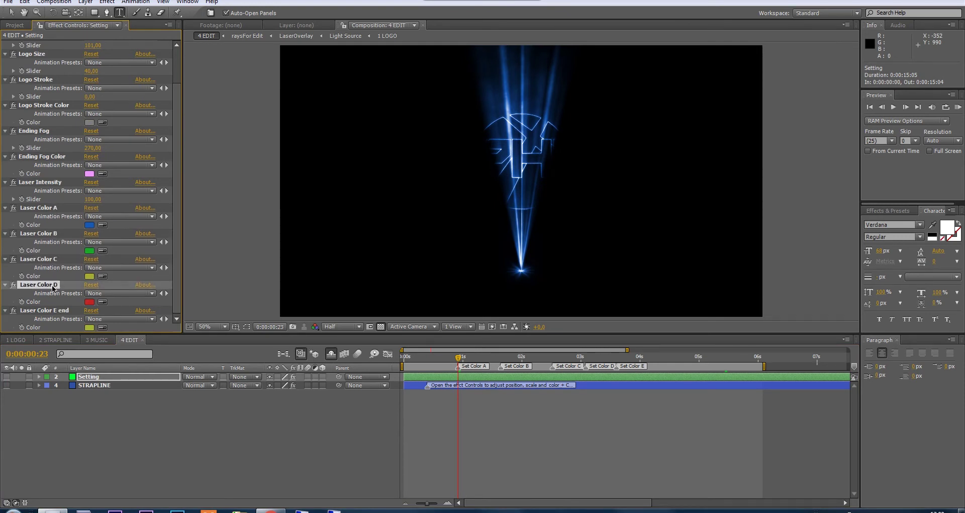
{"action": "left_click", "coordinate": [51, 311]}
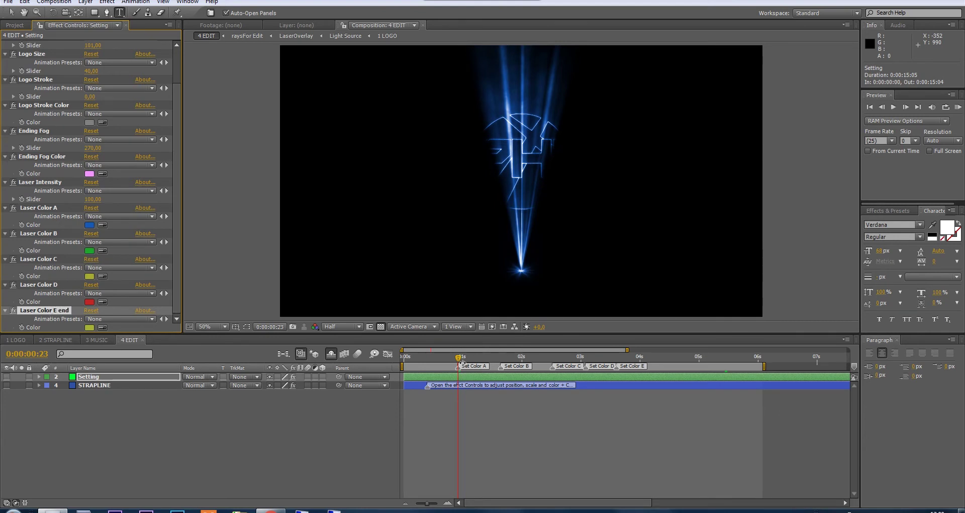
{"action": "left_click", "coordinate": [503, 357]}
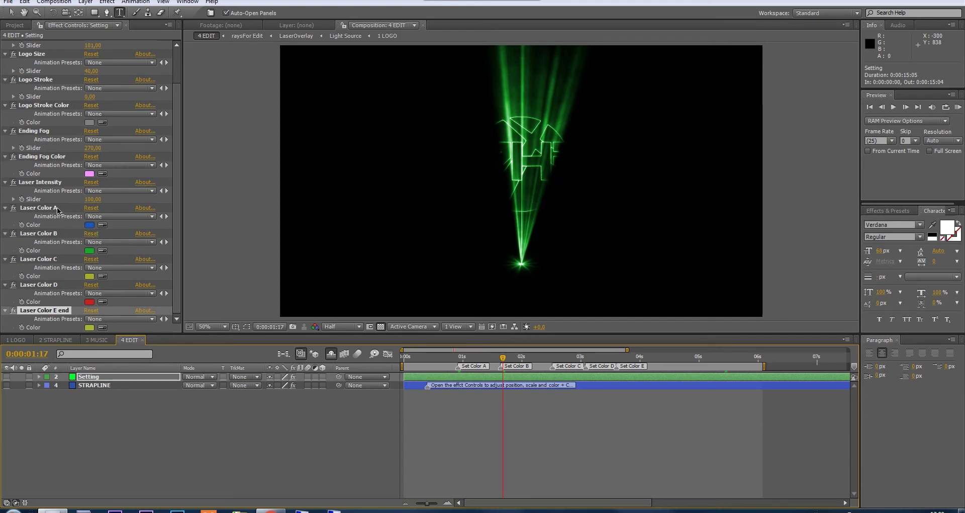
Step: Make Laser Colors B, C and E end blue, and sample near-black for Laser Color D
{"action": "left_click", "coordinate": [103, 250]}
{"action": "left_click", "coordinate": [90, 224]}
{"action": "left_click", "coordinate": [90, 249]}
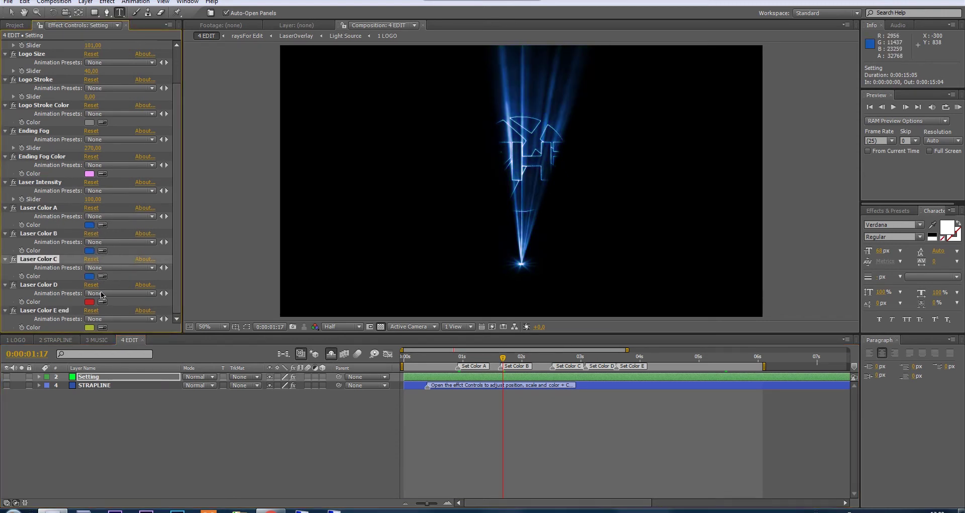
{"action": "left_click", "coordinate": [102, 302]}
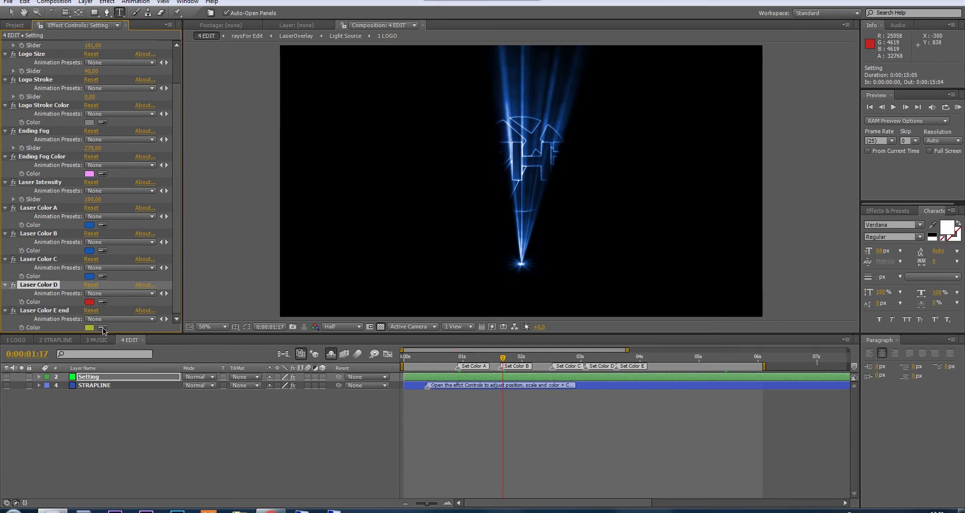
{"action": "left_click", "coordinate": [103, 327]}
{"action": "left_click", "coordinate": [90, 276]}
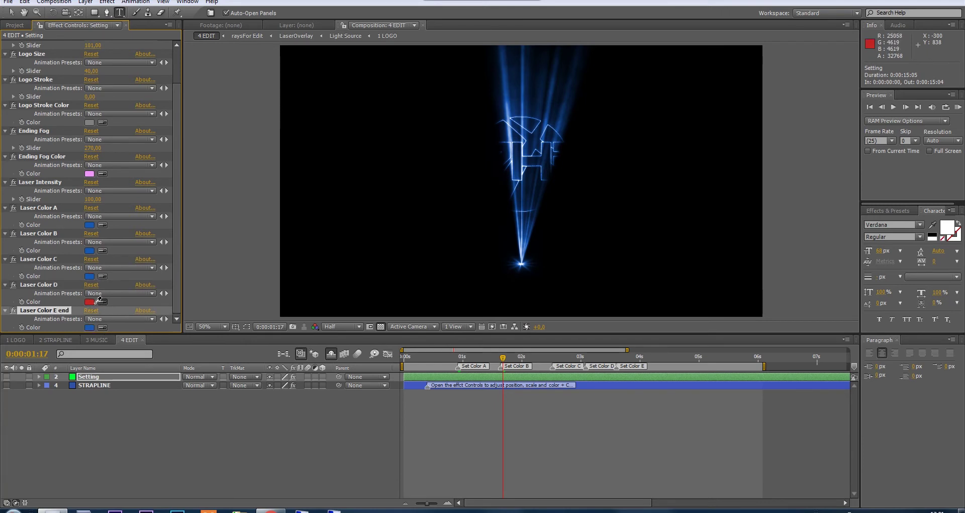
{"action": "left_click", "coordinate": [98, 301]}
{"action": "left_click", "coordinate": [307, 300]}
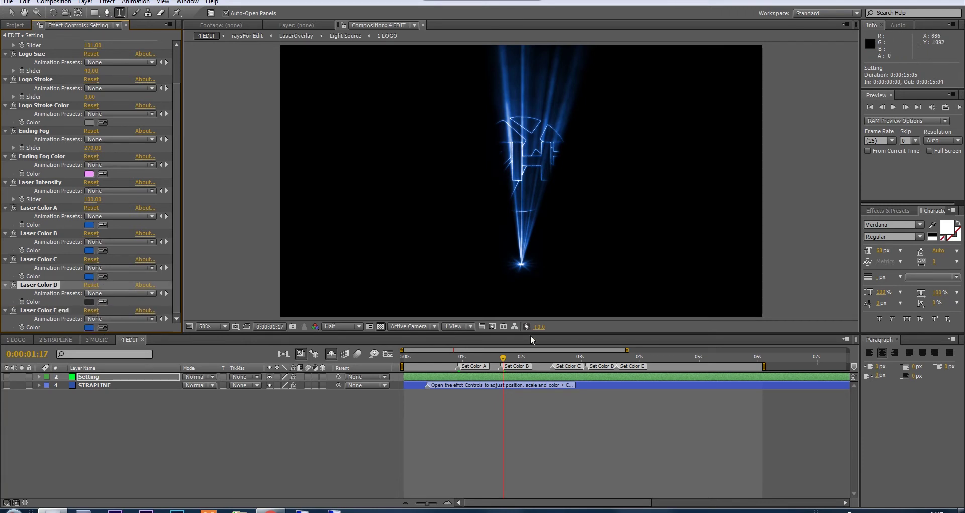
Step: Check the lasers at 0:00:02:05, 0:00:02:22, 0:00:00:23 and 0:00:01:17
{"action": "left_click", "coordinate": [534, 356]}
{"action": "left_click", "coordinate": [574, 358]}
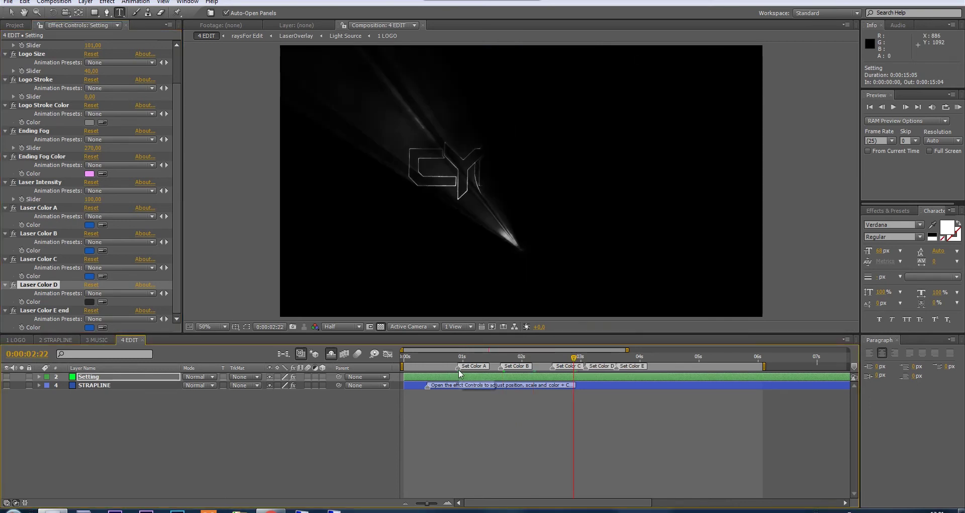
{"action": "left_click", "coordinate": [458, 357]}
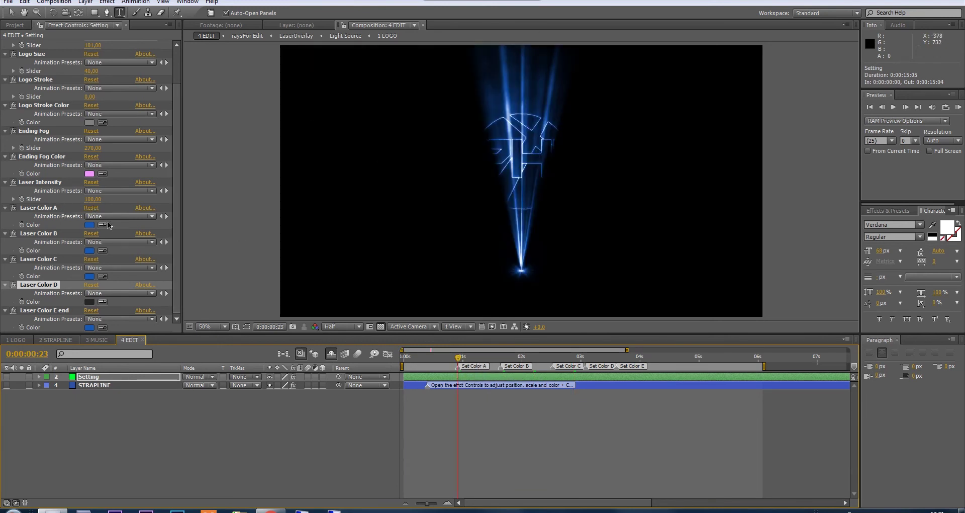
{"action": "left_click", "coordinate": [502, 357]}
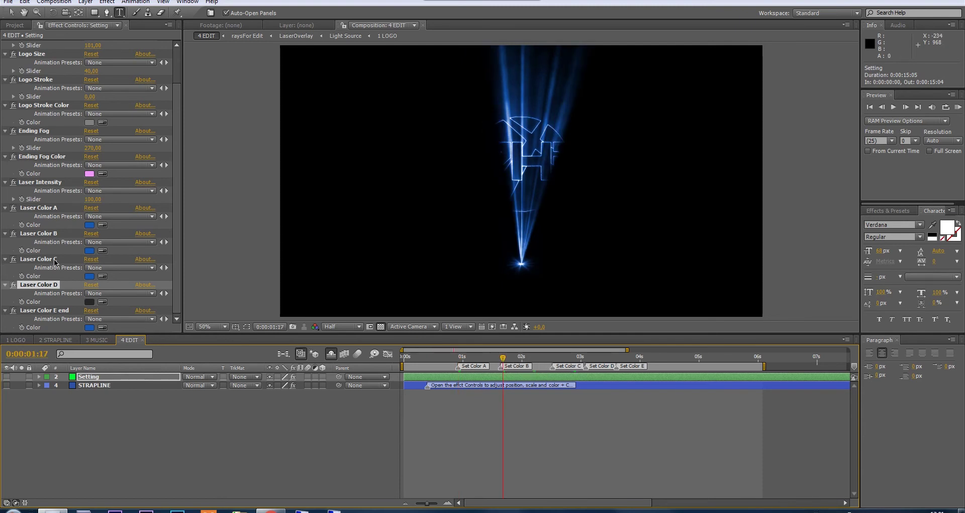
Step: Set Laser Color B to a green hue of 75° and check frames 0:00:00:23 to 0:00:02:13
{"action": "left_click", "coordinate": [89, 250]}
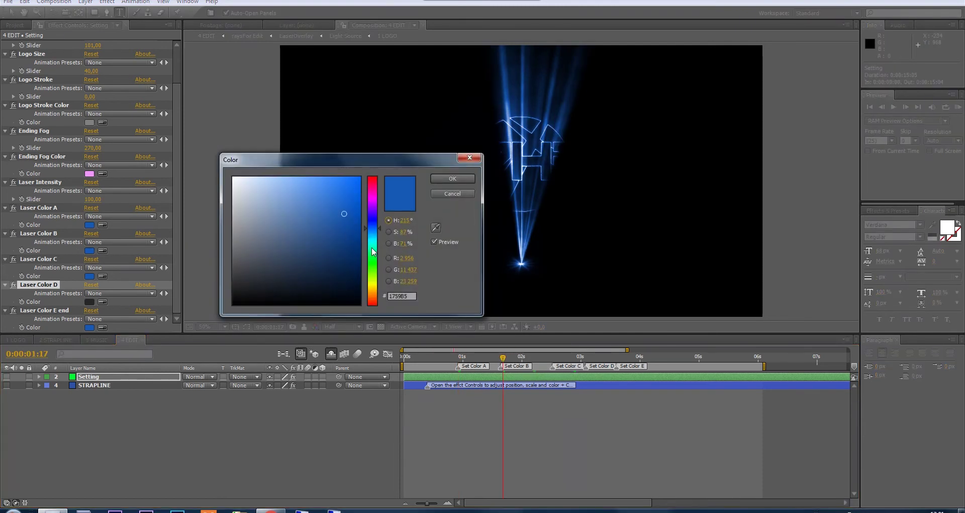
{"action": "left_click", "coordinate": [372, 278]}
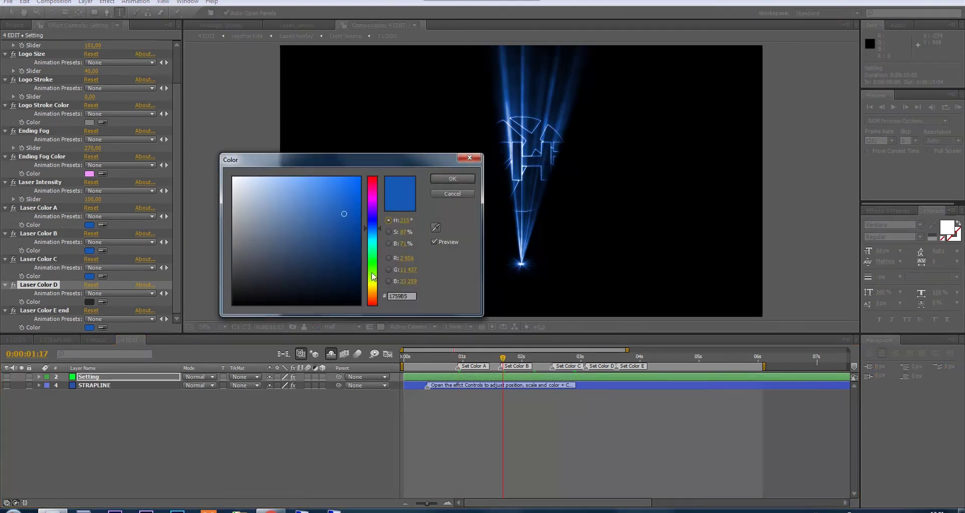
{"action": "left_click", "coordinate": [453, 178]}
{"action": "left_click", "coordinate": [458, 358]}
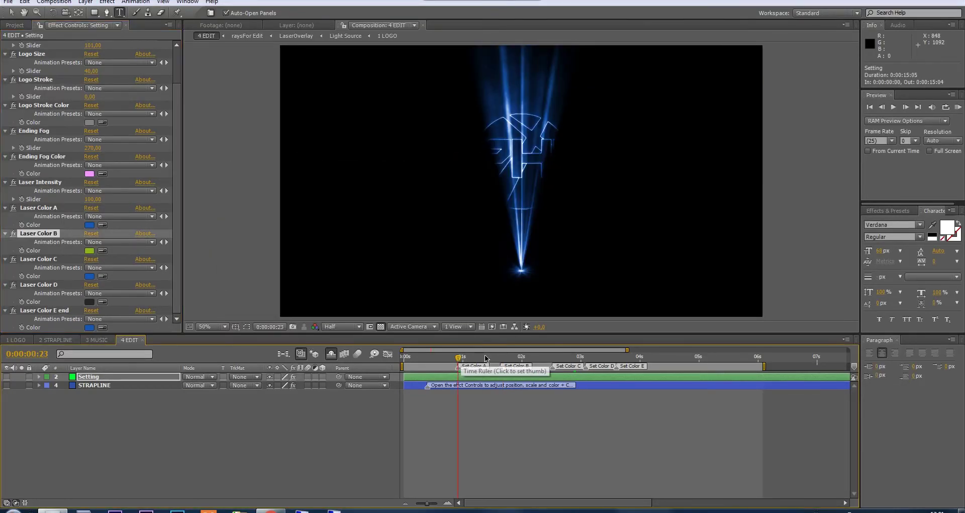
{"action": "left_click", "coordinate": [501, 358]}
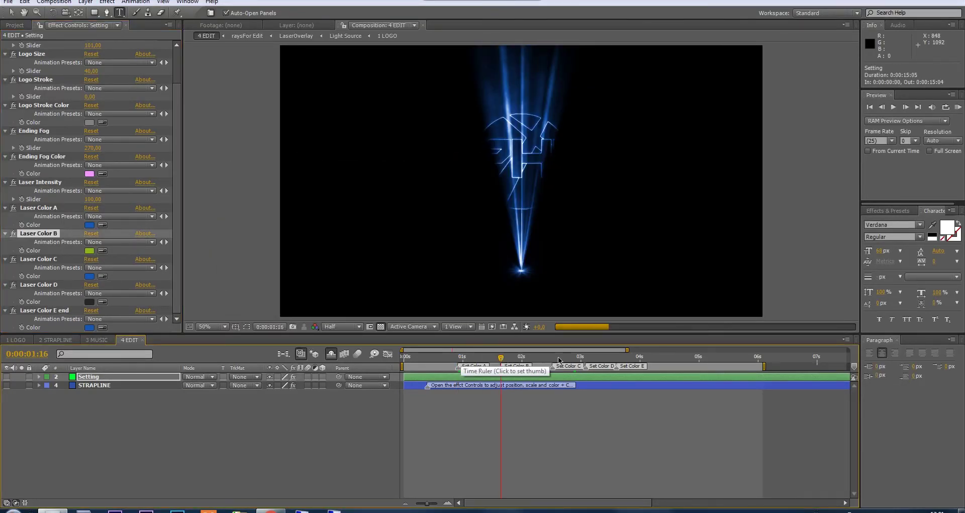
{"action": "left_click", "coordinate": [552, 357]}
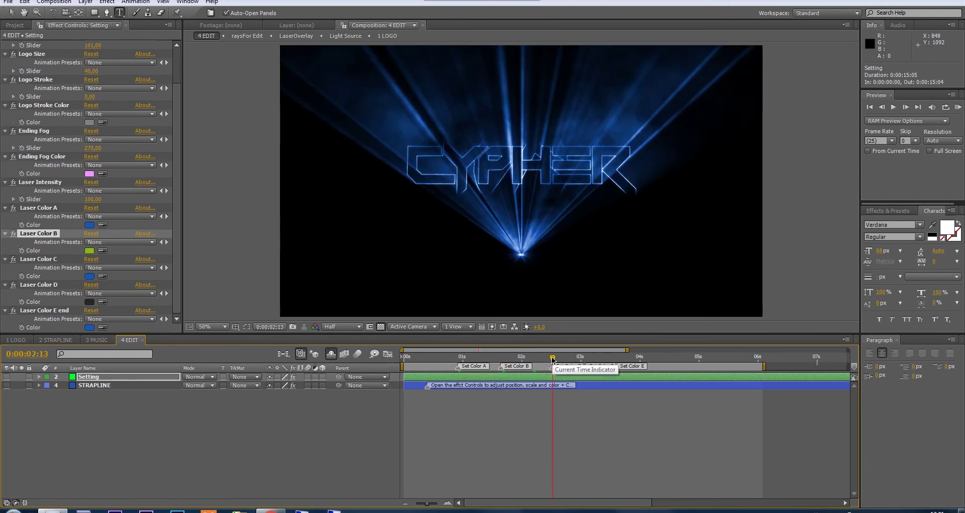
Step: Set Laser Color C to magenta #B517A1 and view the lasers at 0:00:04:11
{"action": "left_click", "coordinate": [91, 277]}
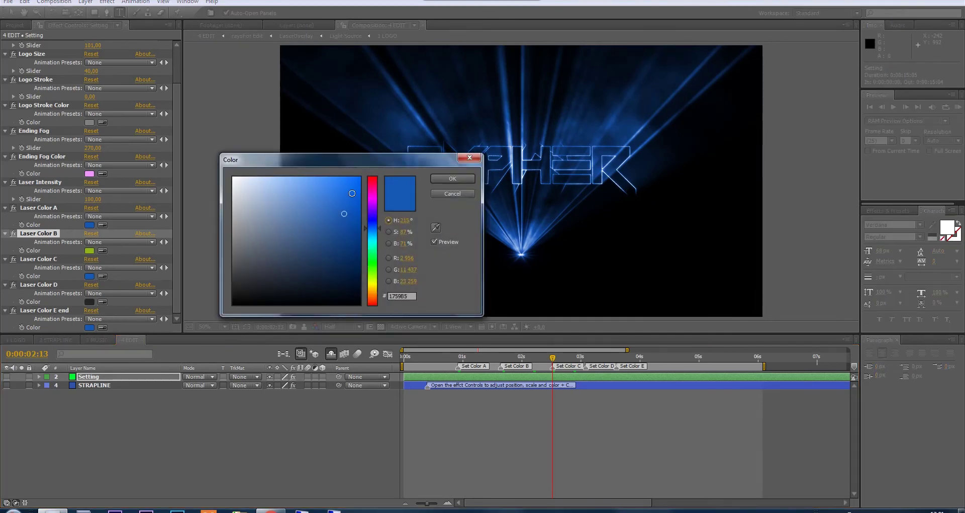
{"action": "left_click", "coordinate": [372, 195]}
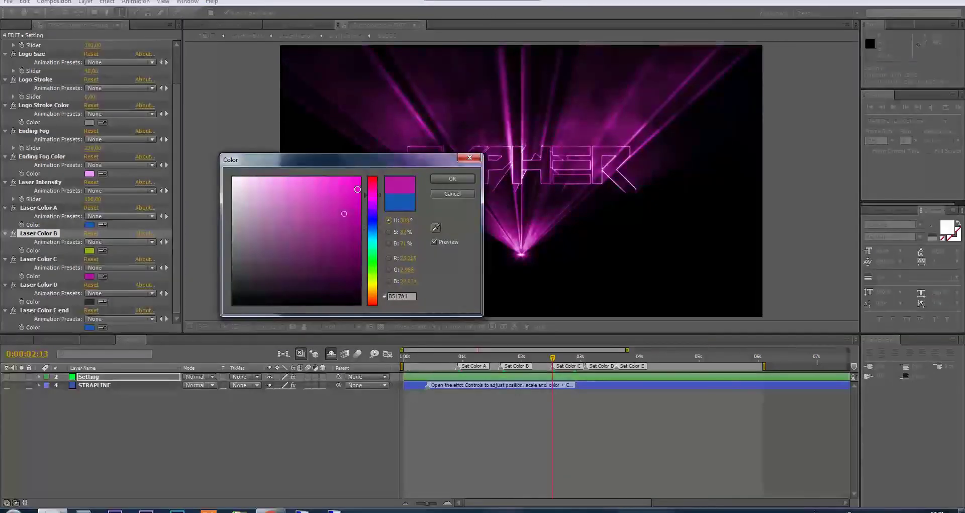
{"action": "left_click", "coordinate": [440, 180]}
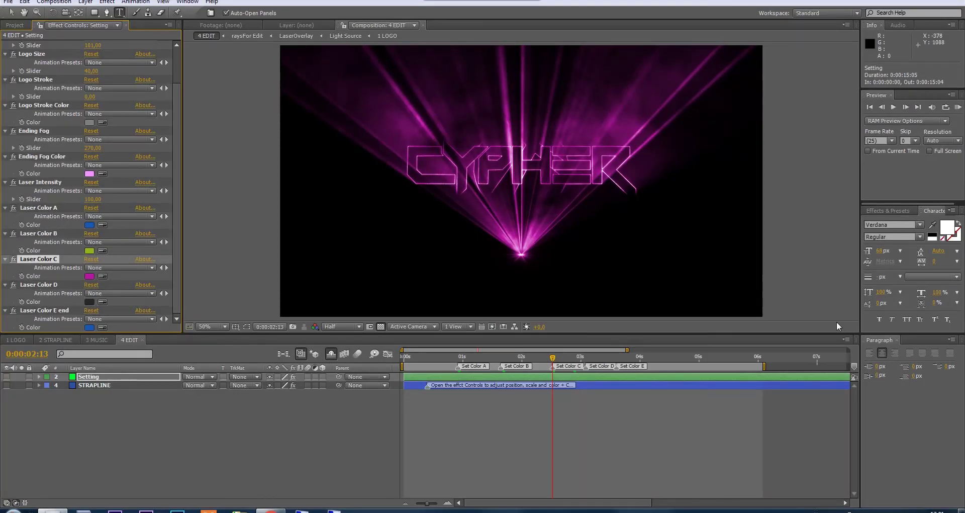
{"action": "left_click", "coordinate": [666, 359]}
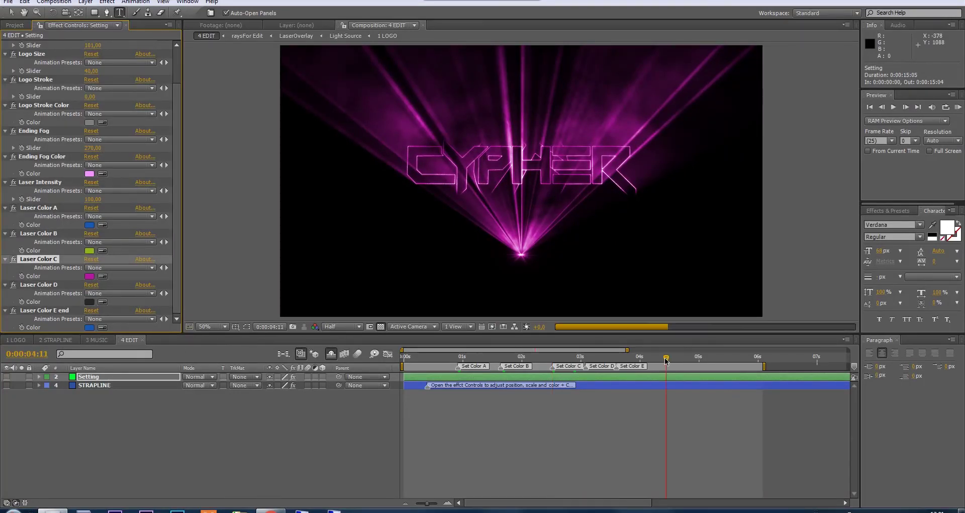
Step: Raise the STRAPLINE text by setting its Position Point Y to -53
{"action": "left_click", "coordinate": [706, 357]}
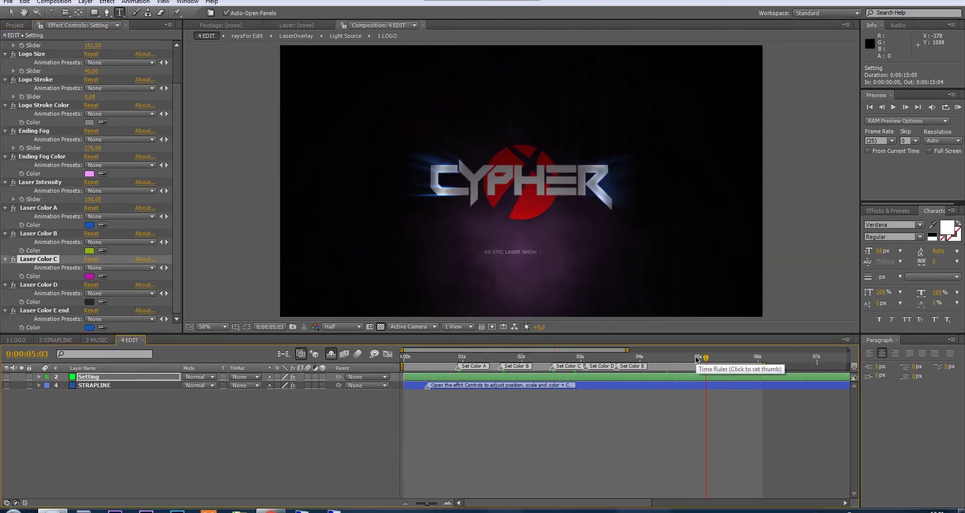
{"action": "left_click", "coordinate": [95, 385]}
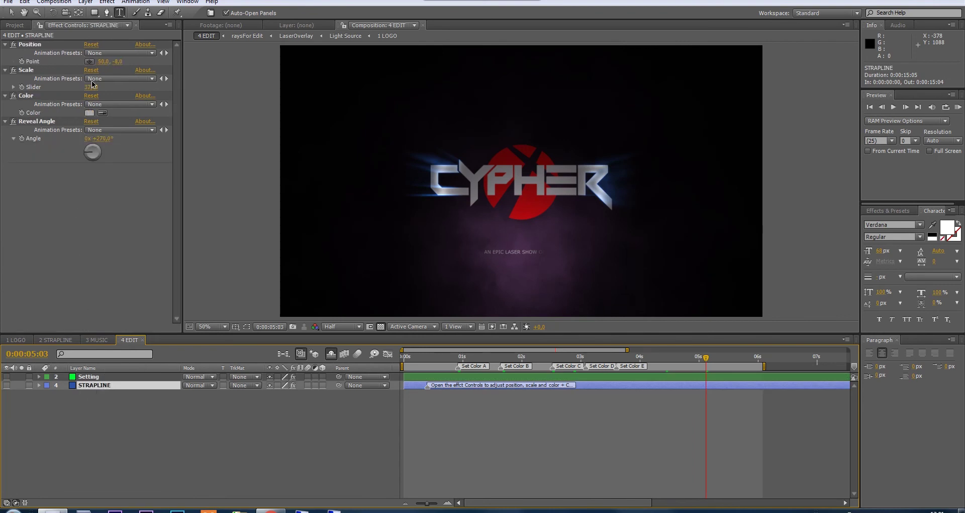
{"action": "left_click_drag", "start_coordinate": [117, 61], "coordinate": [98, 87]}
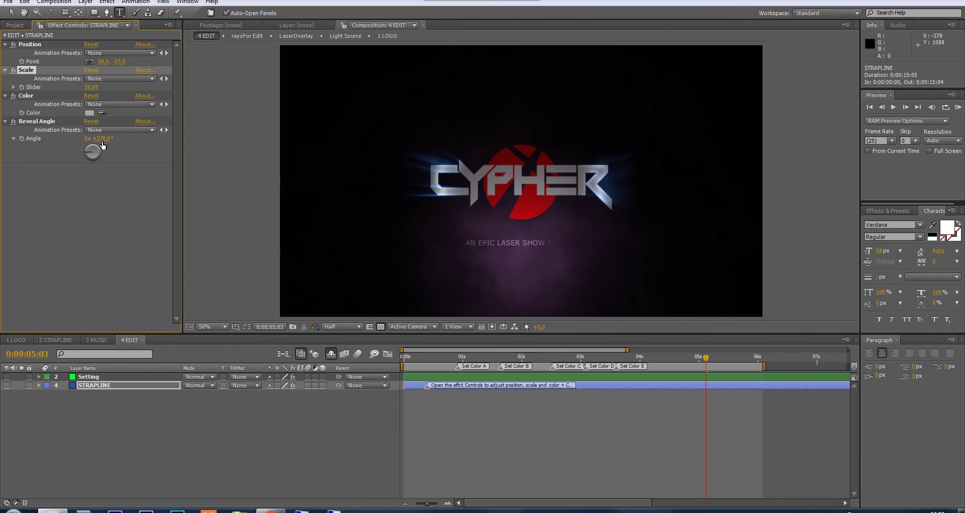
Step: At 0:00:05:05, set the strapline Reveal Angle to about +87° for a partial reveal
{"action": "left_click_drag", "start_coordinate": [103, 144], "coordinate": [146, 144]}
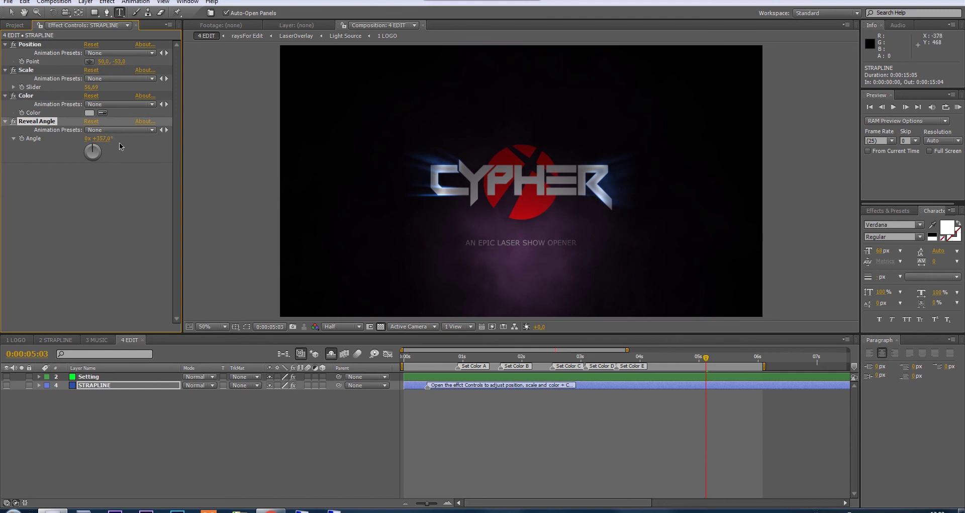
{"action": "left_click", "coordinate": [88, 121]}
{"action": "left_click", "coordinate": [697, 356]}
{"action": "left_click_drag", "start_coordinate": [697, 358], "coordinate": [677, 360]}
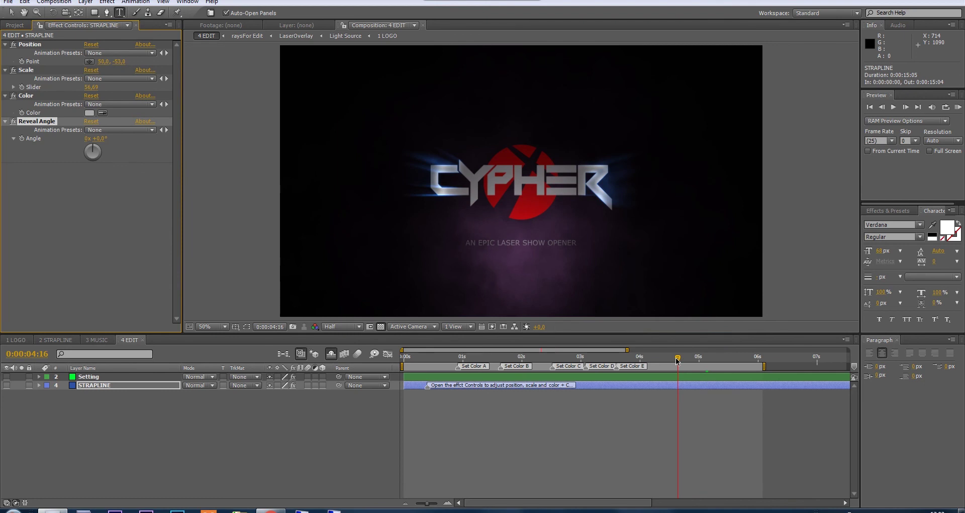
{"action": "left_click", "coordinate": [711, 358]}
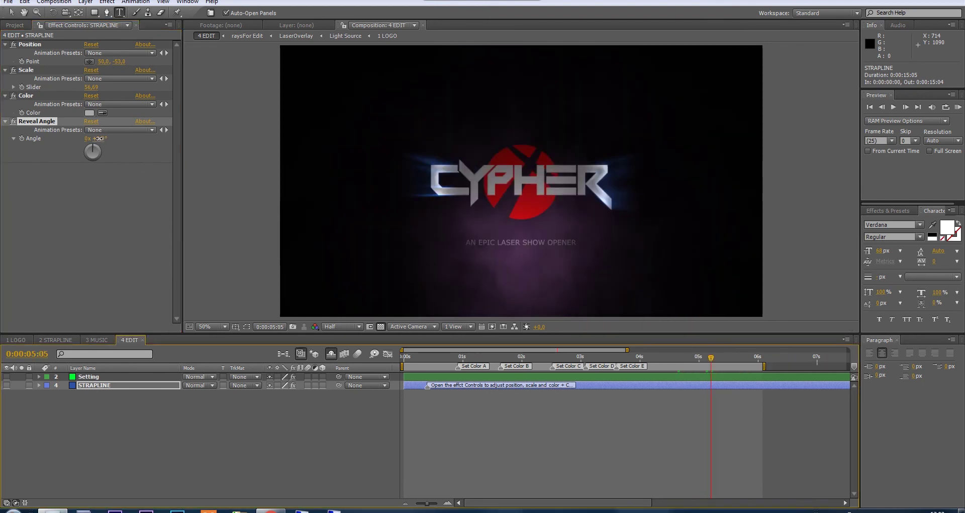
{"action": "left_click_drag", "start_coordinate": [110, 143], "coordinate": [129, 147]}
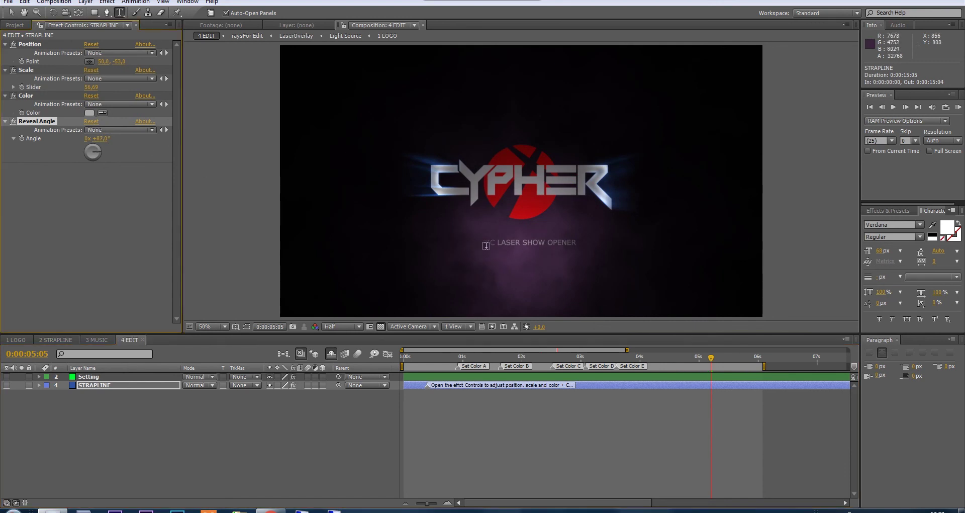
{"action": "left_click", "coordinate": [199, 447]}
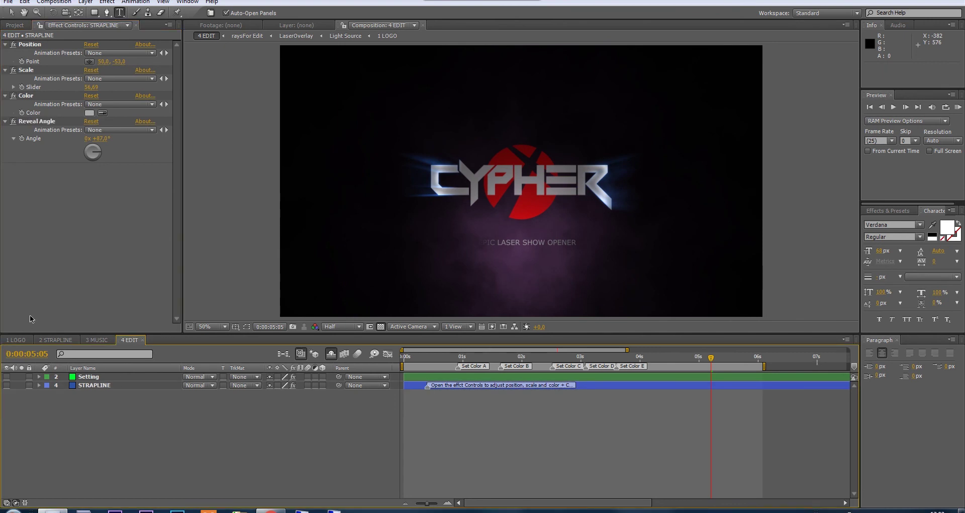
{"action": "left_click", "coordinate": [54, 2]}
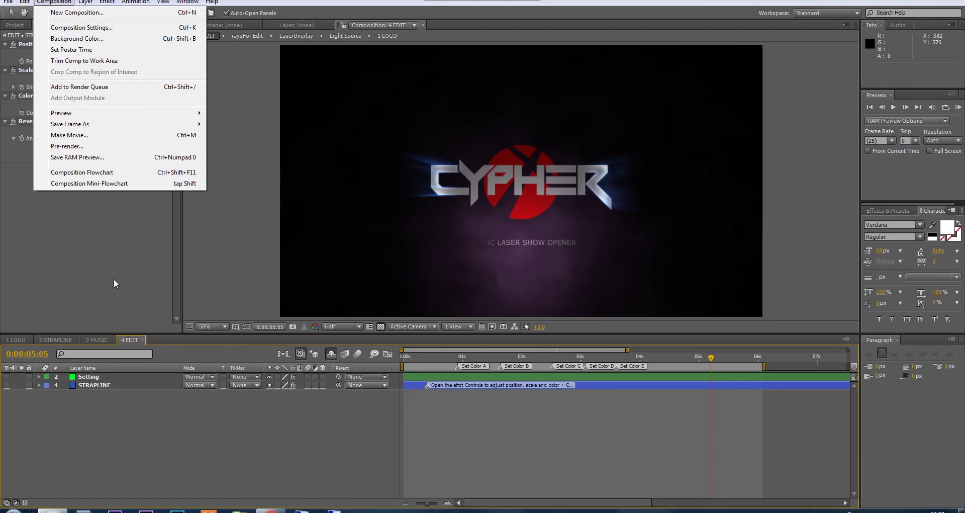
{"action": "left_click", "coordinate": [171, 427]}
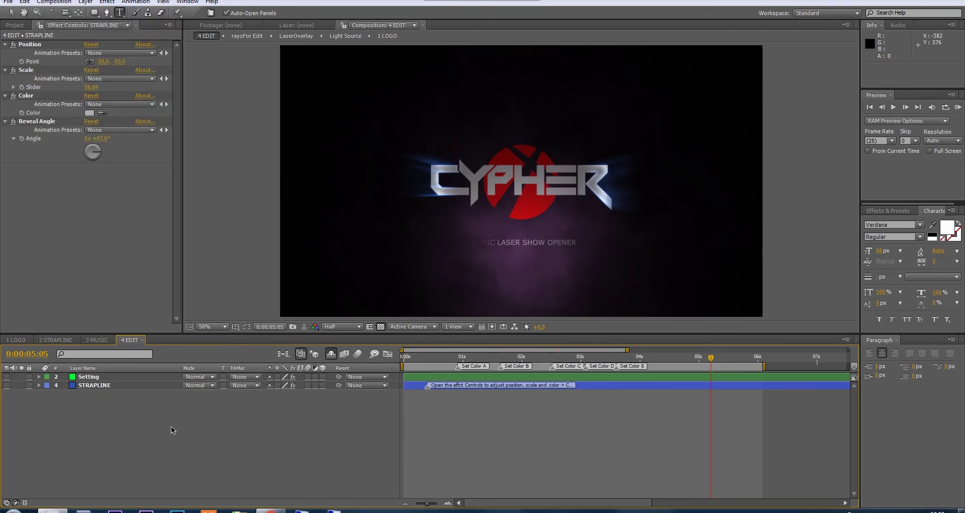